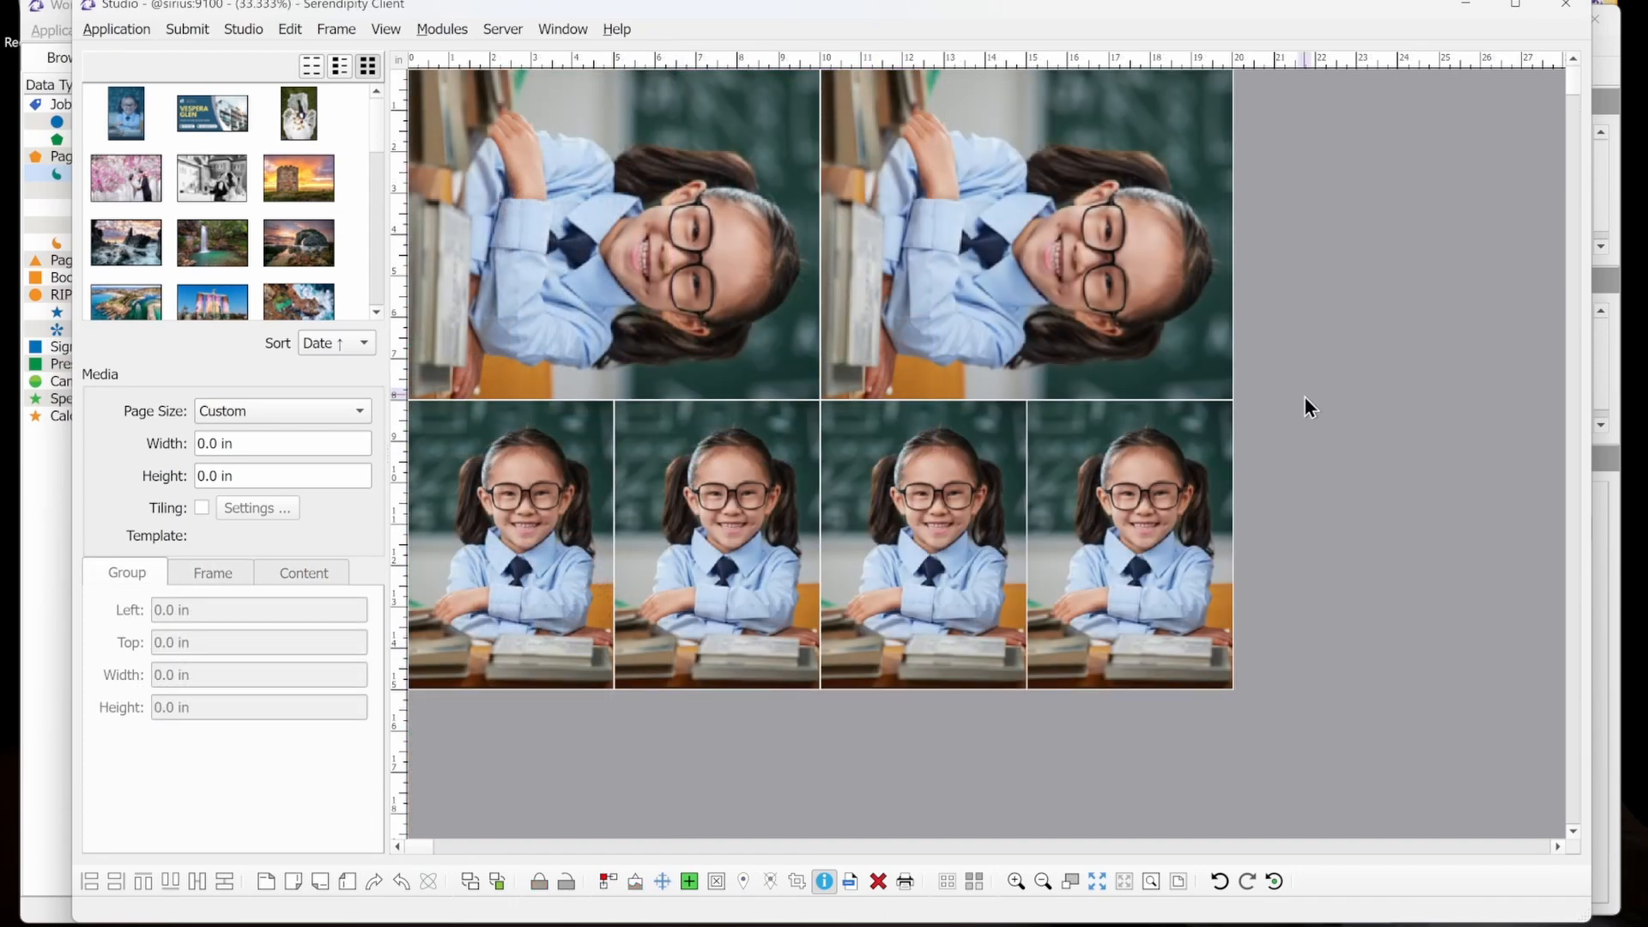
Clear the current layout and create a new blank frame.
{"action": "left_click", "coordinate": [884, 892]}
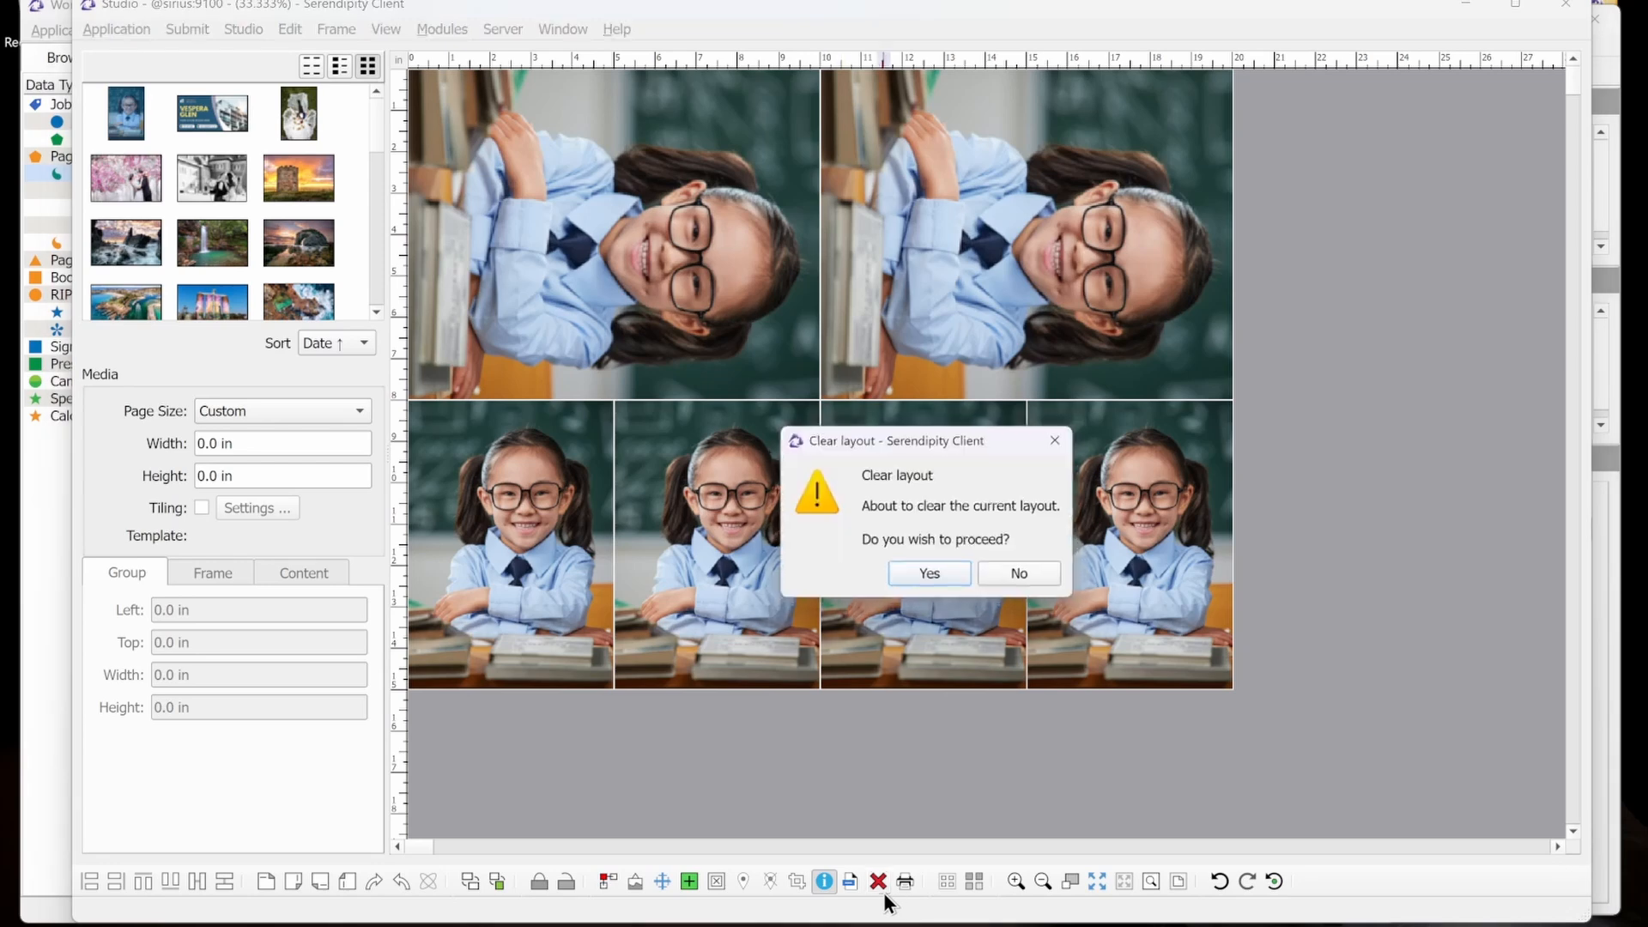
{"action": "left_click", "coordinate": [934, 574]}
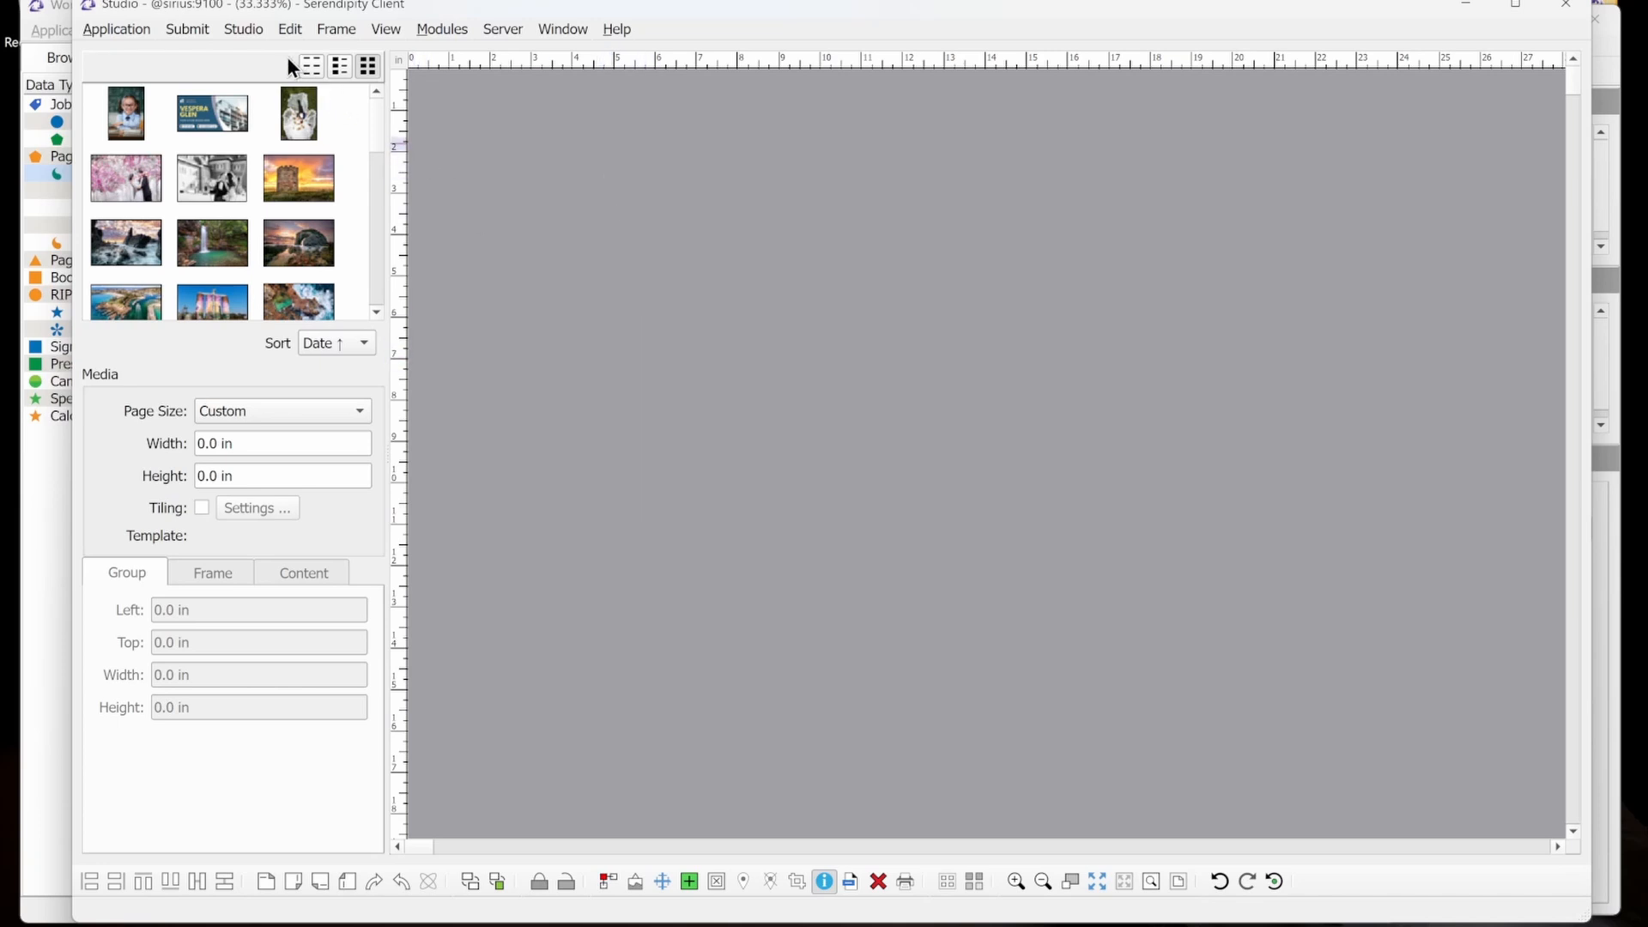
{"action": "left_click", "coordinate": [289, 30]}
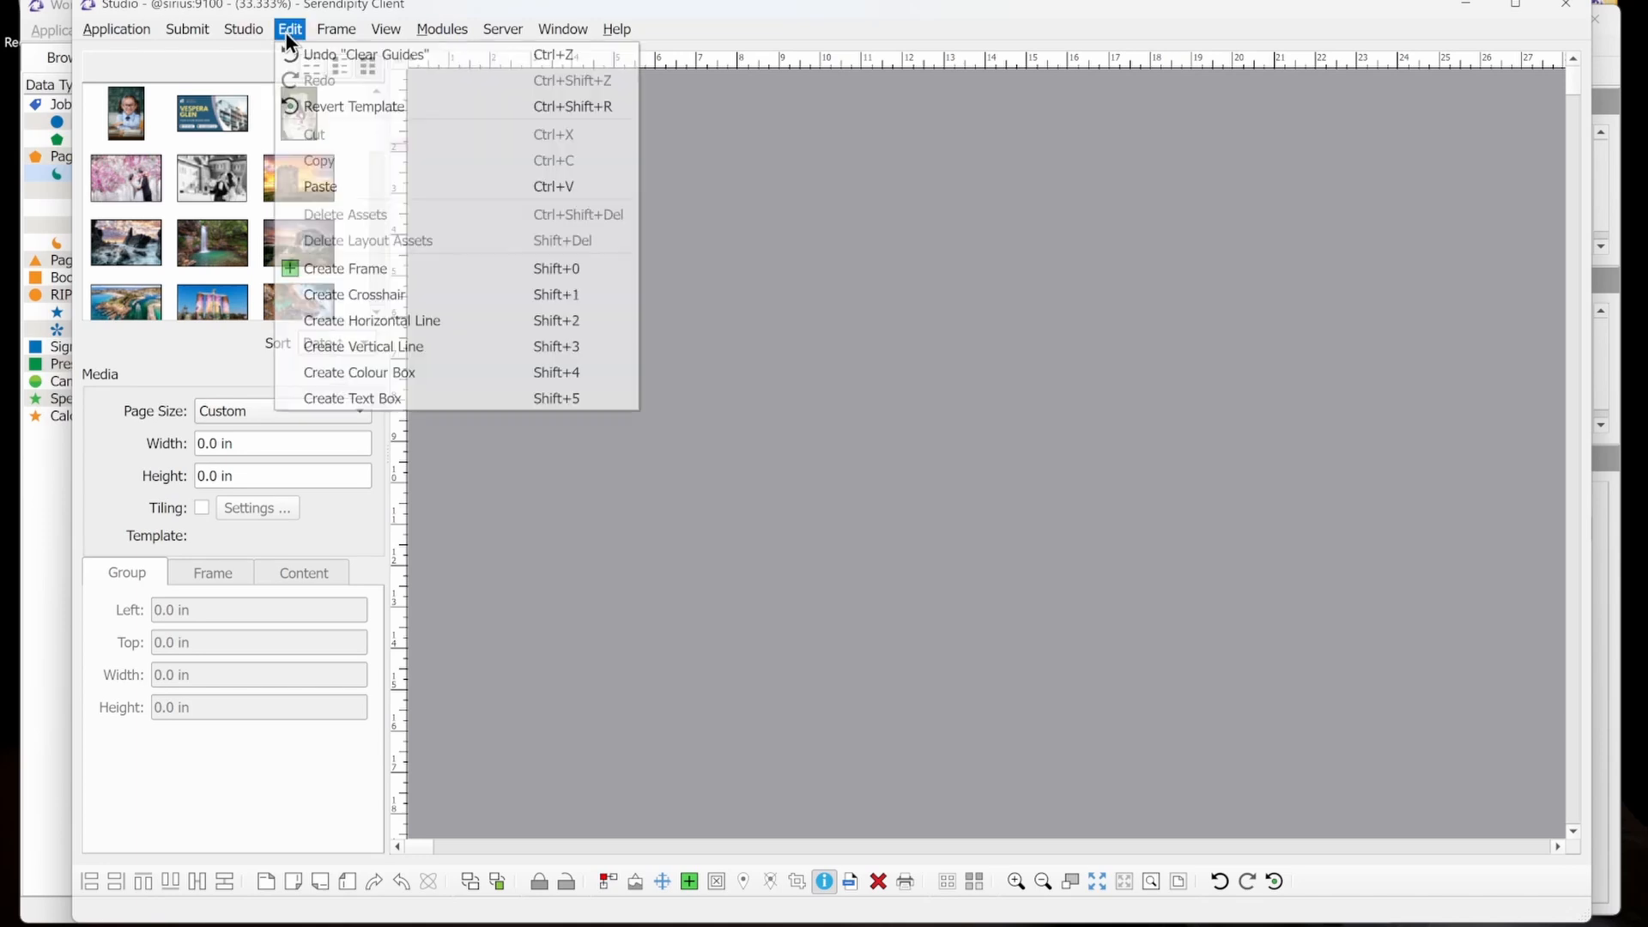
{"action": "left_click", "coordinate": [419, 262]}
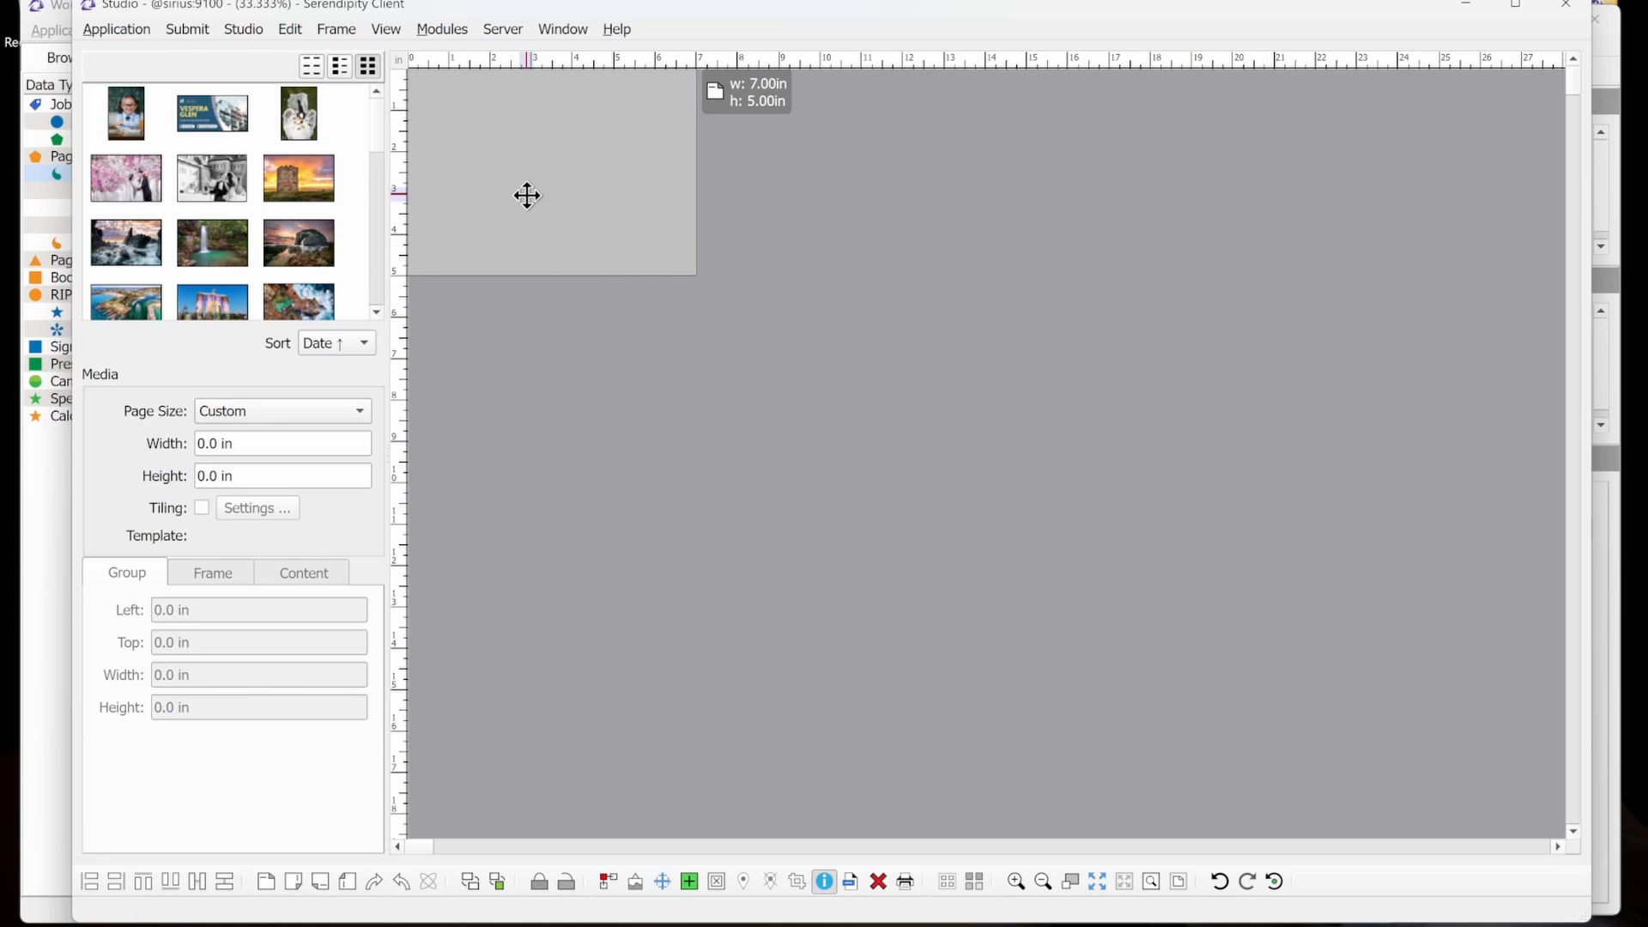
Review the Auto-place and Frame Spacing options in the Studio Settings, then accept them.
{"action": "left_click", "coordinate": [243, 29]}
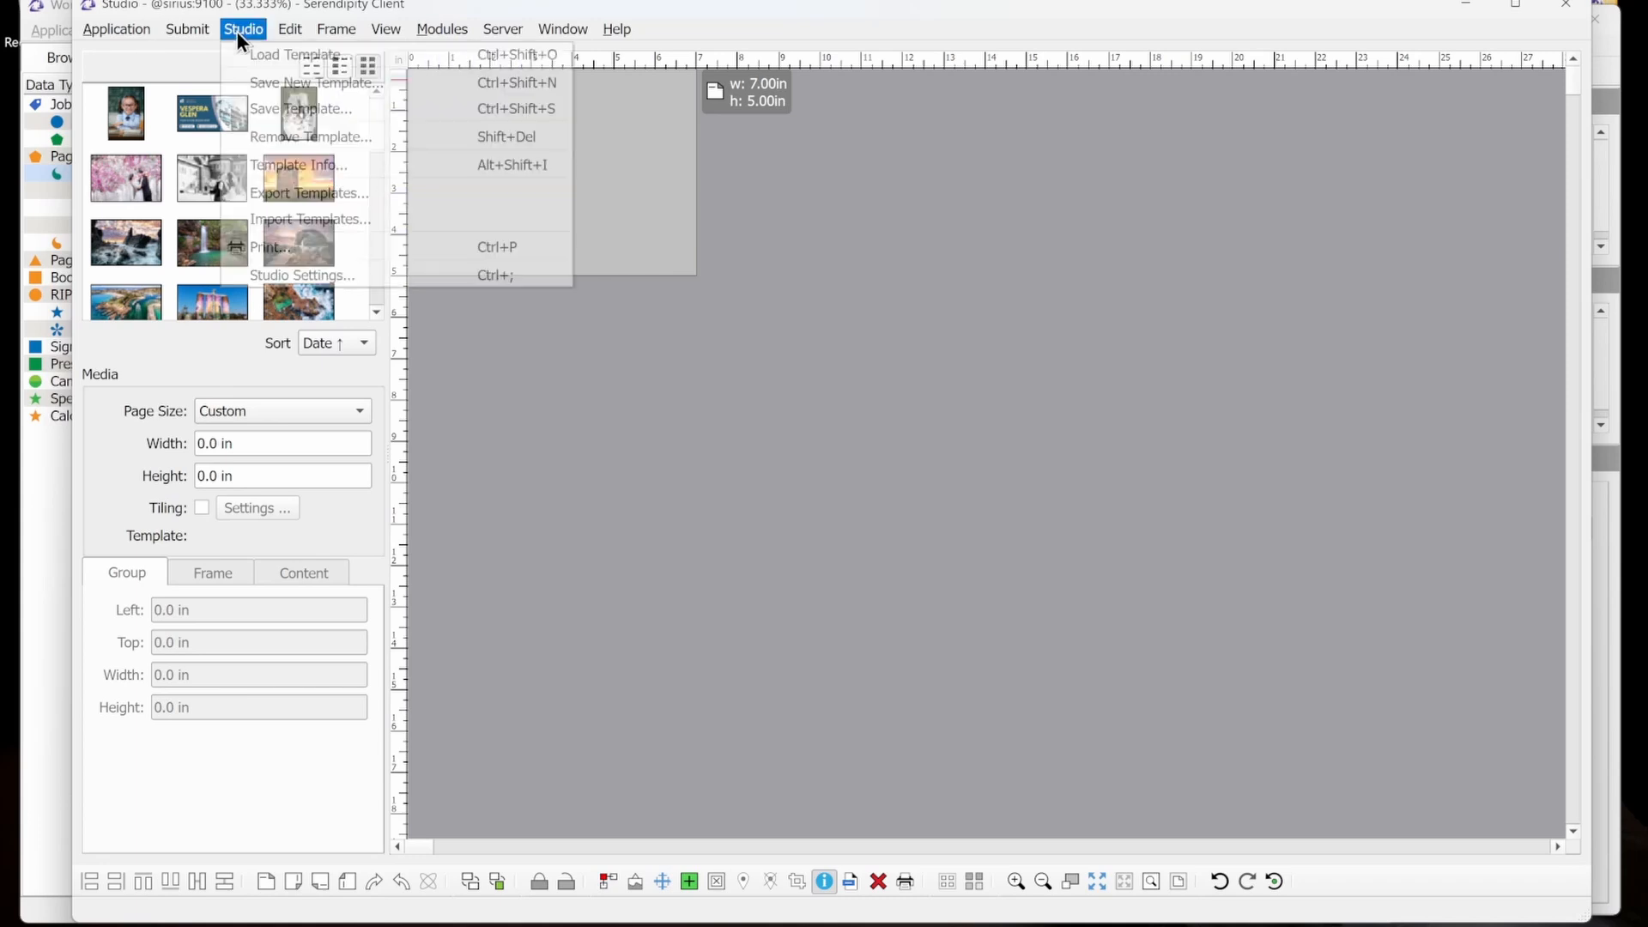
{"action": "left_click", "coordinate": [322, 275]}
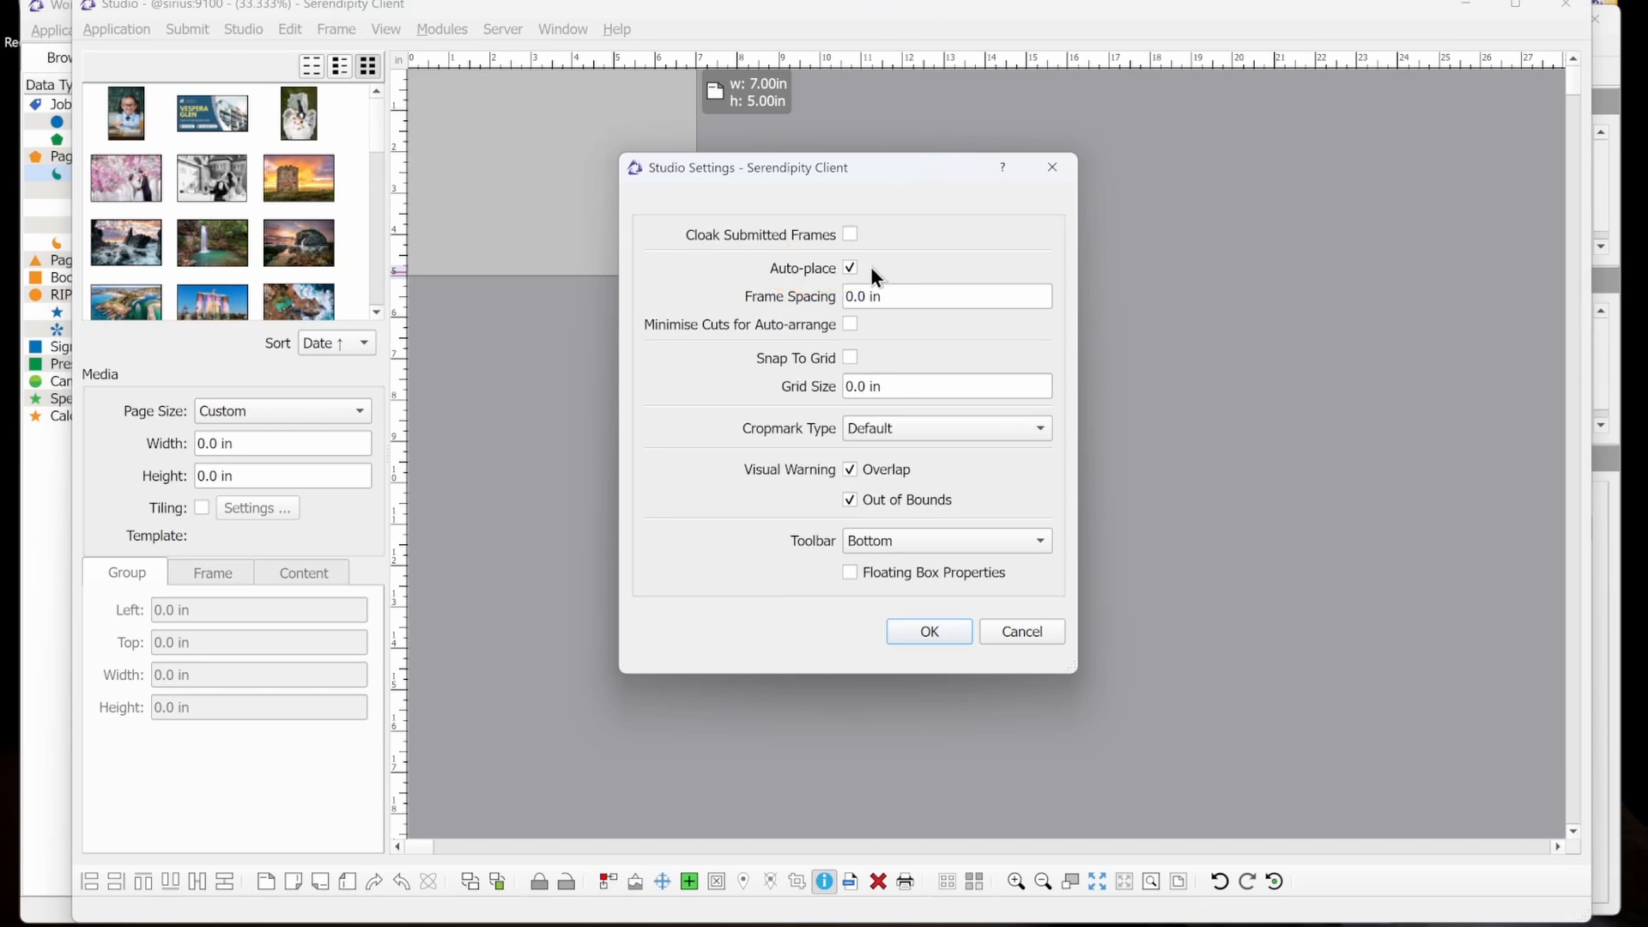
{"action": "triple_click", "coordinate": [913, 293]}
{"action": "left_click", "coordinate": [913, 294]}
{"action": "left_click", "coordinate": [942, 640]}
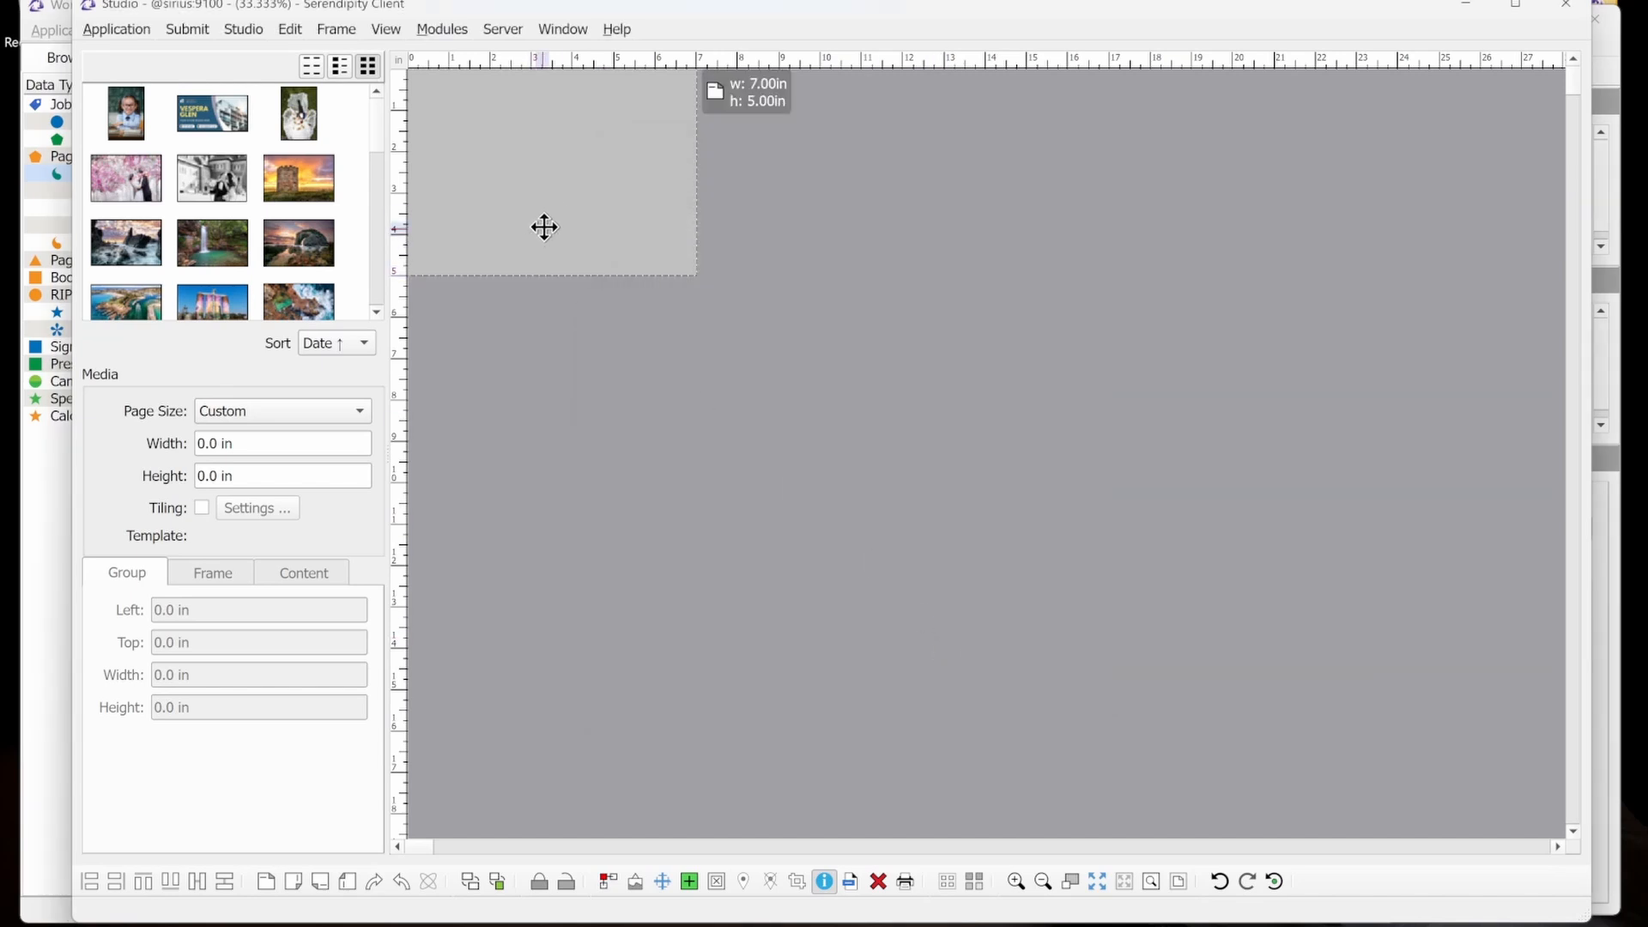
Unlock the new frame's proportions and set its size to 8 in wide by 10 in high.
{"action": "left_click", "coordinate": [560, 197]}
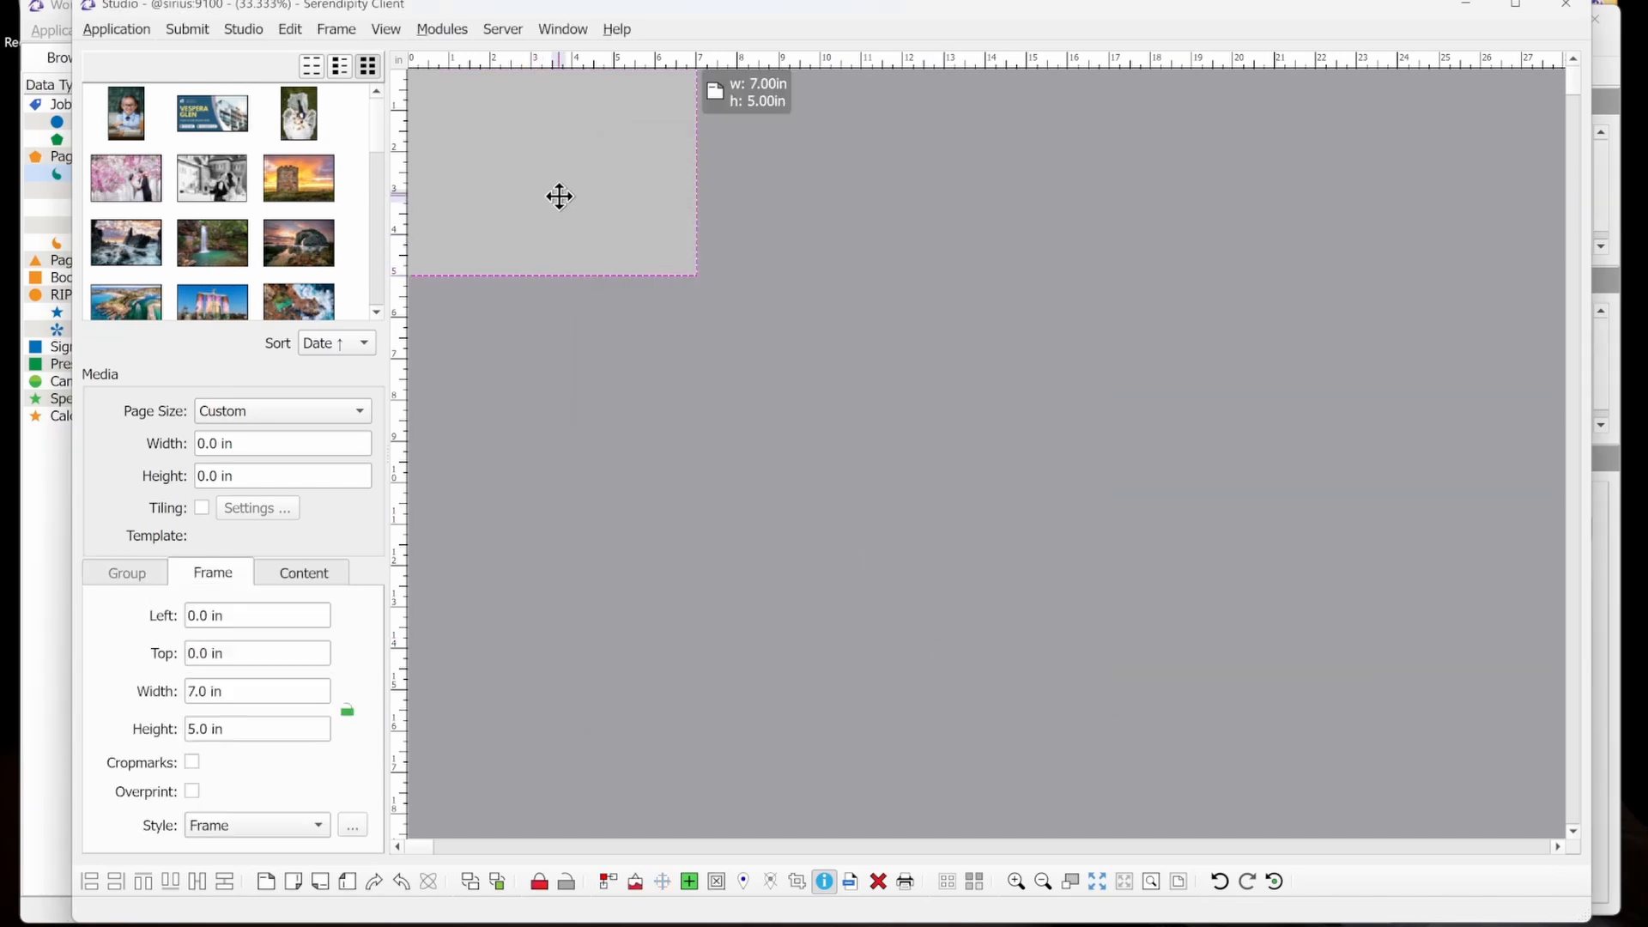
{"action": "left_click", "coordinate": [347, 710]}
{"action": "triple_click", "coordinate": [258, 691]}
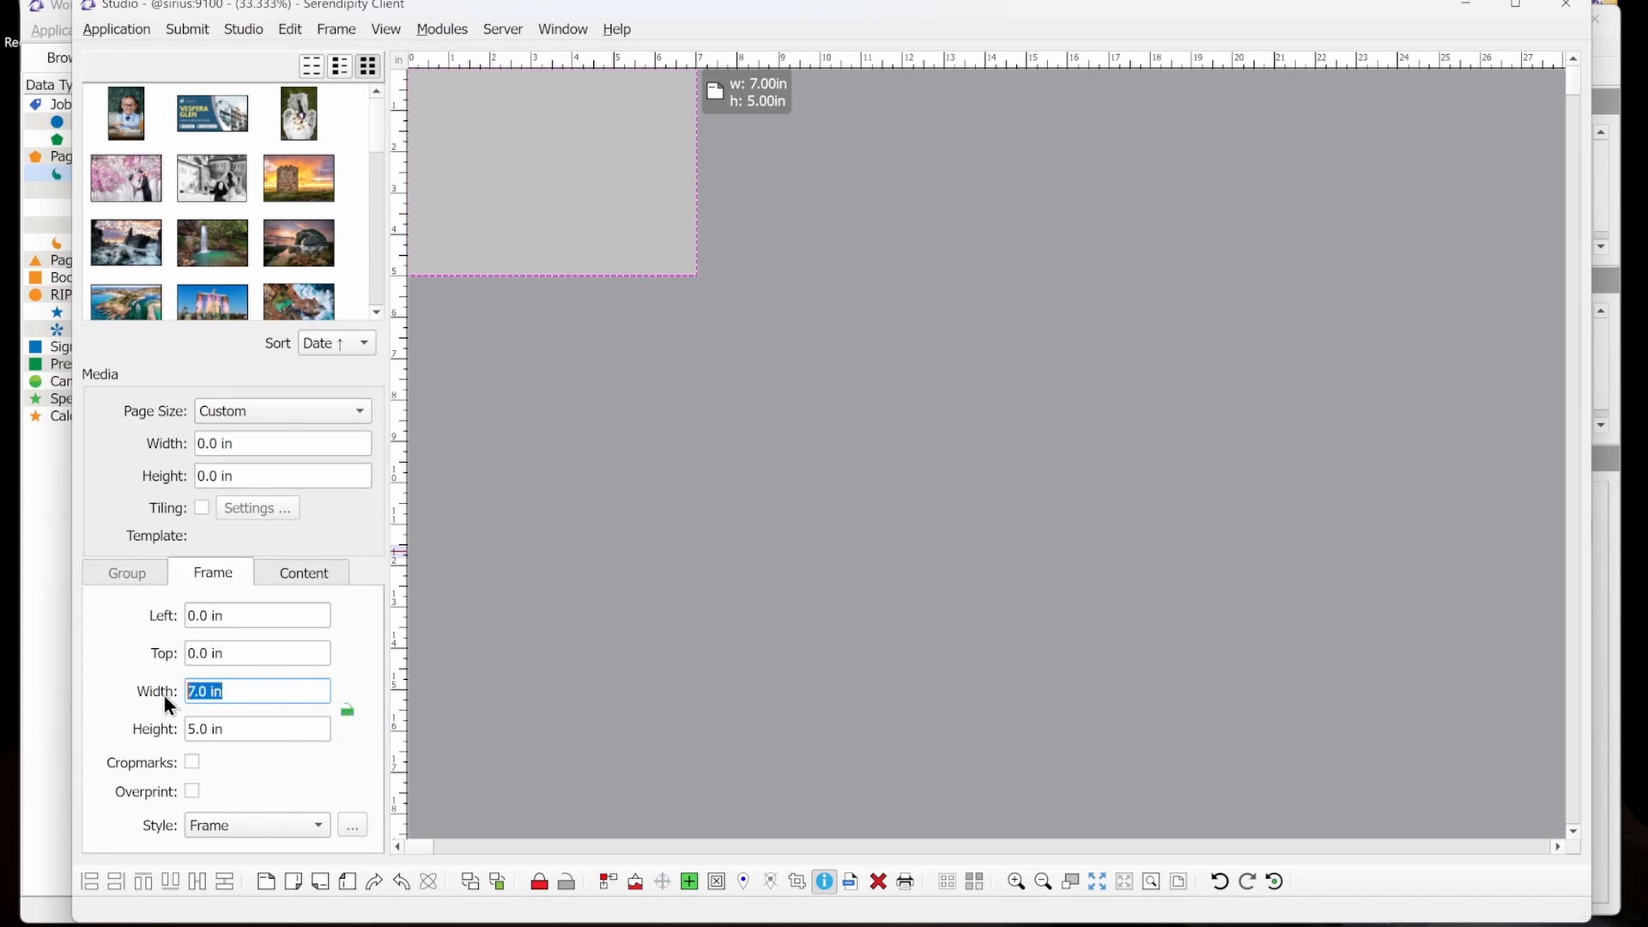
{"action": "type", "text": "8"}
{"action": "left_click", "coordinate": [254, 728]}
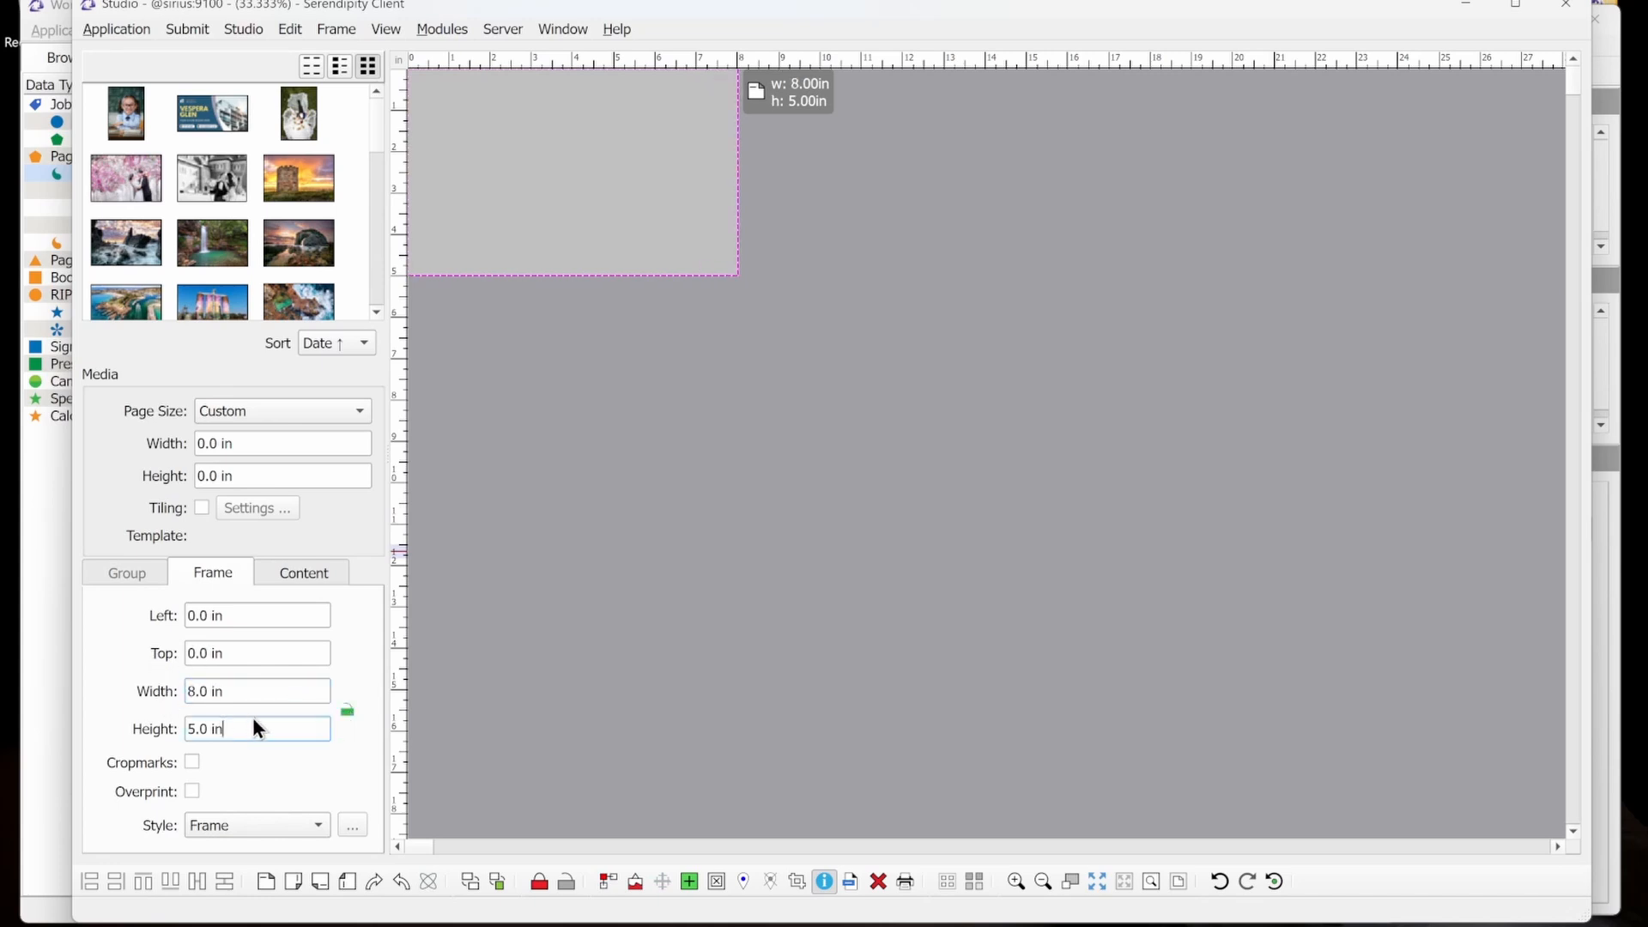
{"action": "key", "text": "ctrl+a"}
{"action": "type", "text": "10"}
{"action": "key", "text": "Tab"}
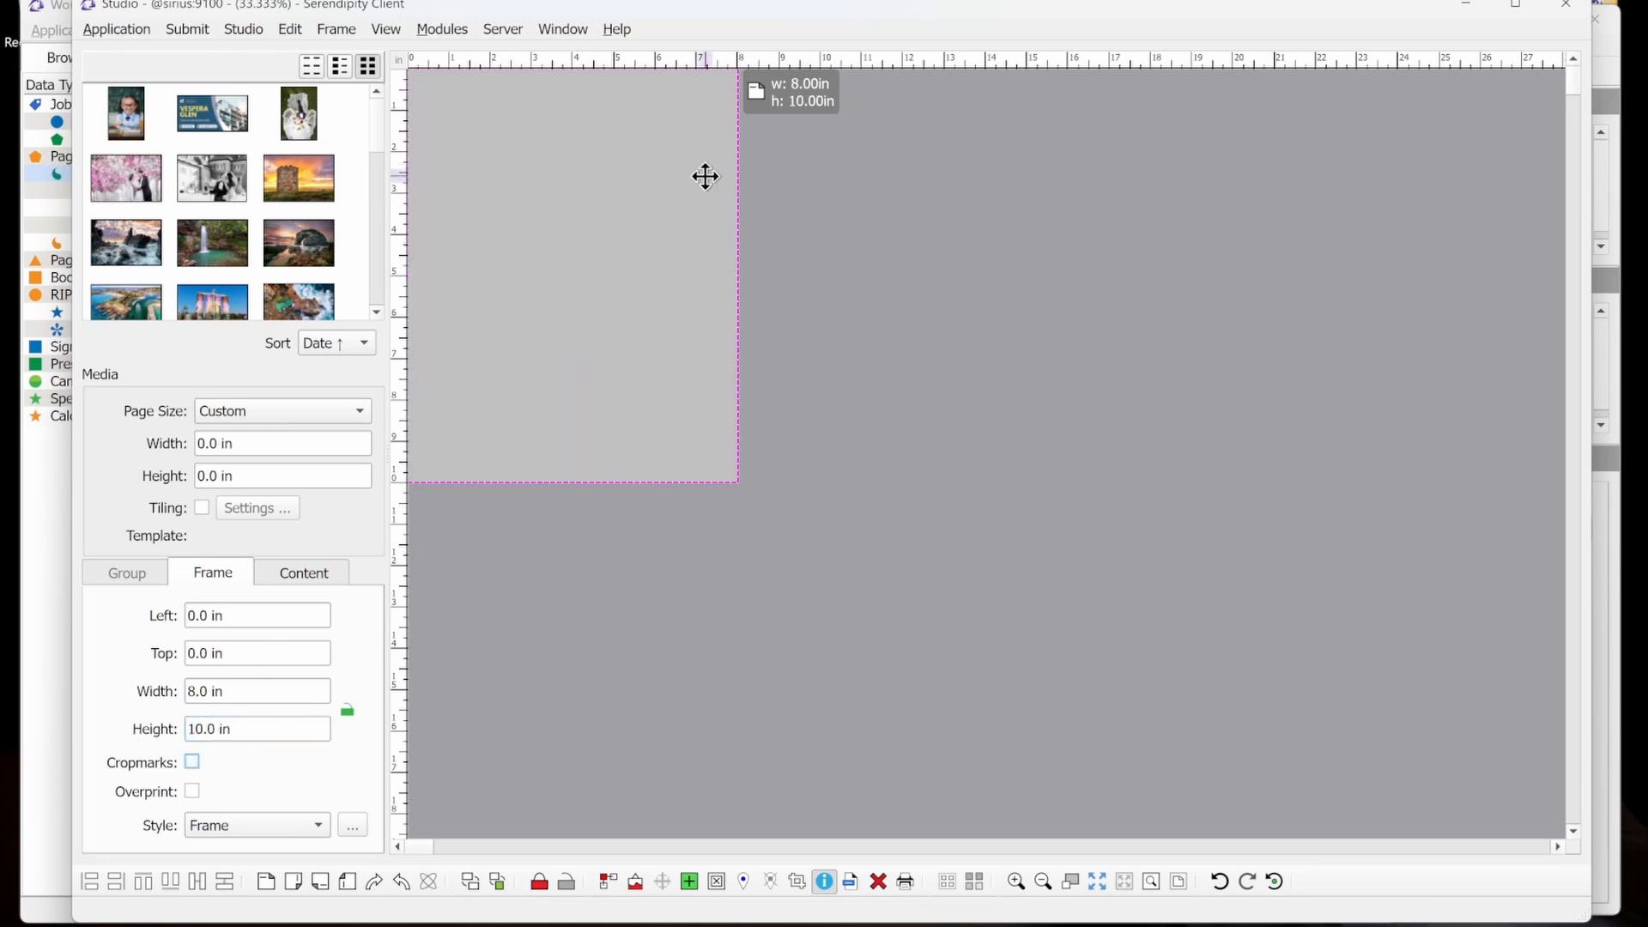
Rotate the frame 90 degrees clockwise and move it up to the layout's origin.
{"action": "left_click", "coordinate": [653, 181]}
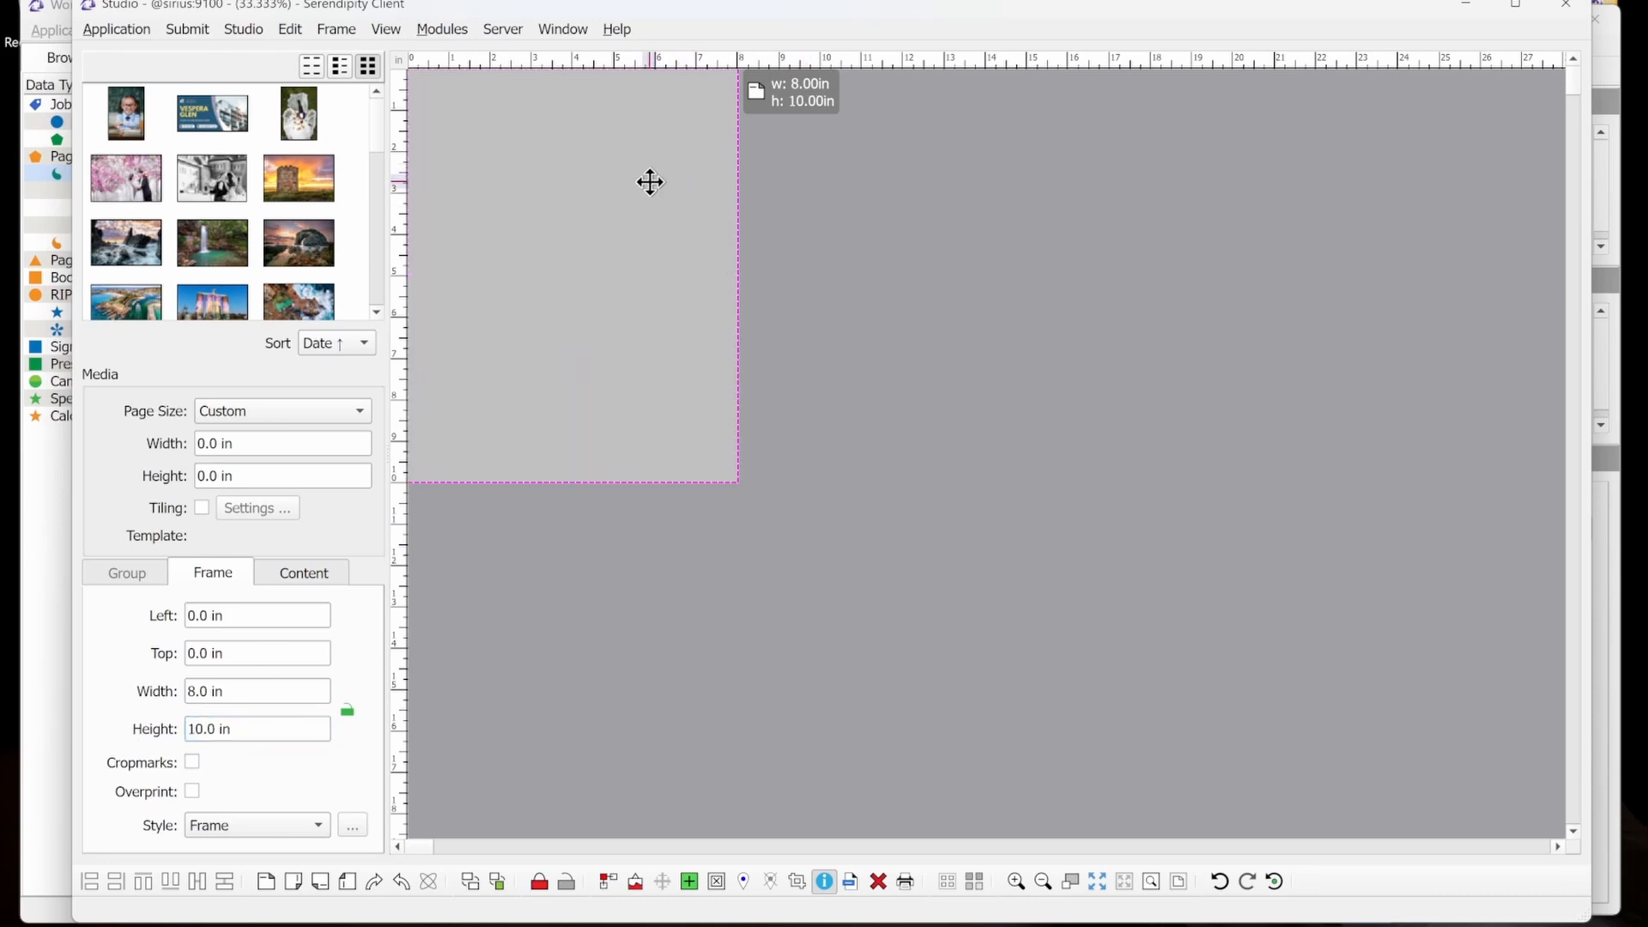
{"action": "left_click", "coordinate": [350, 34]}
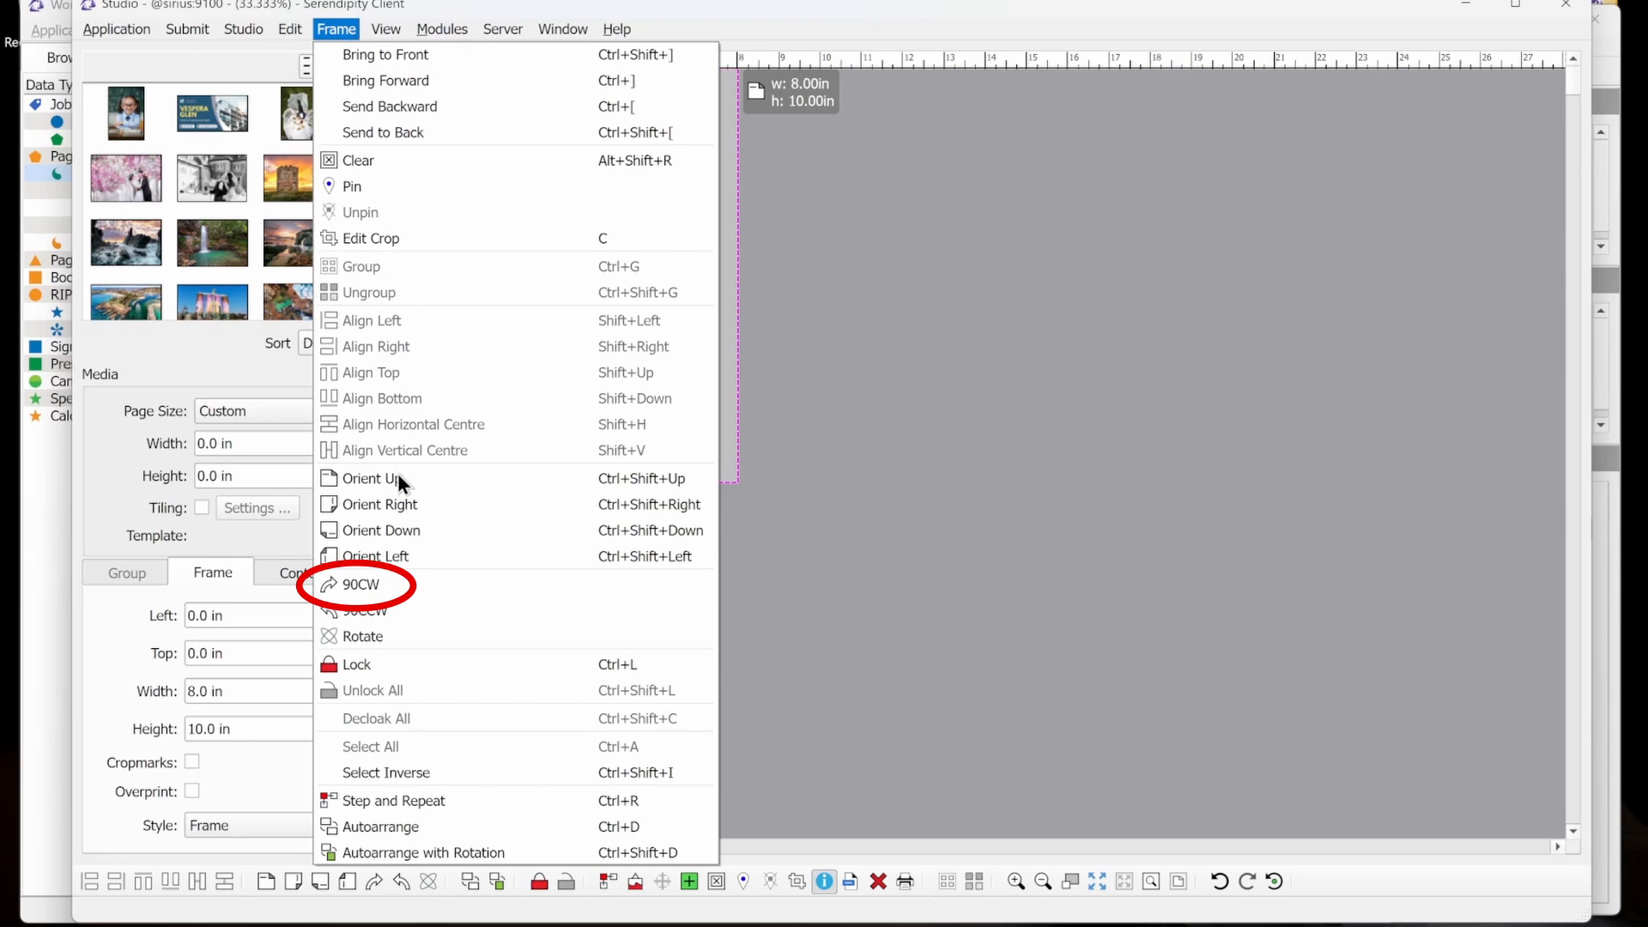
{"action": "left_click", "coordinate": [410, 584]}
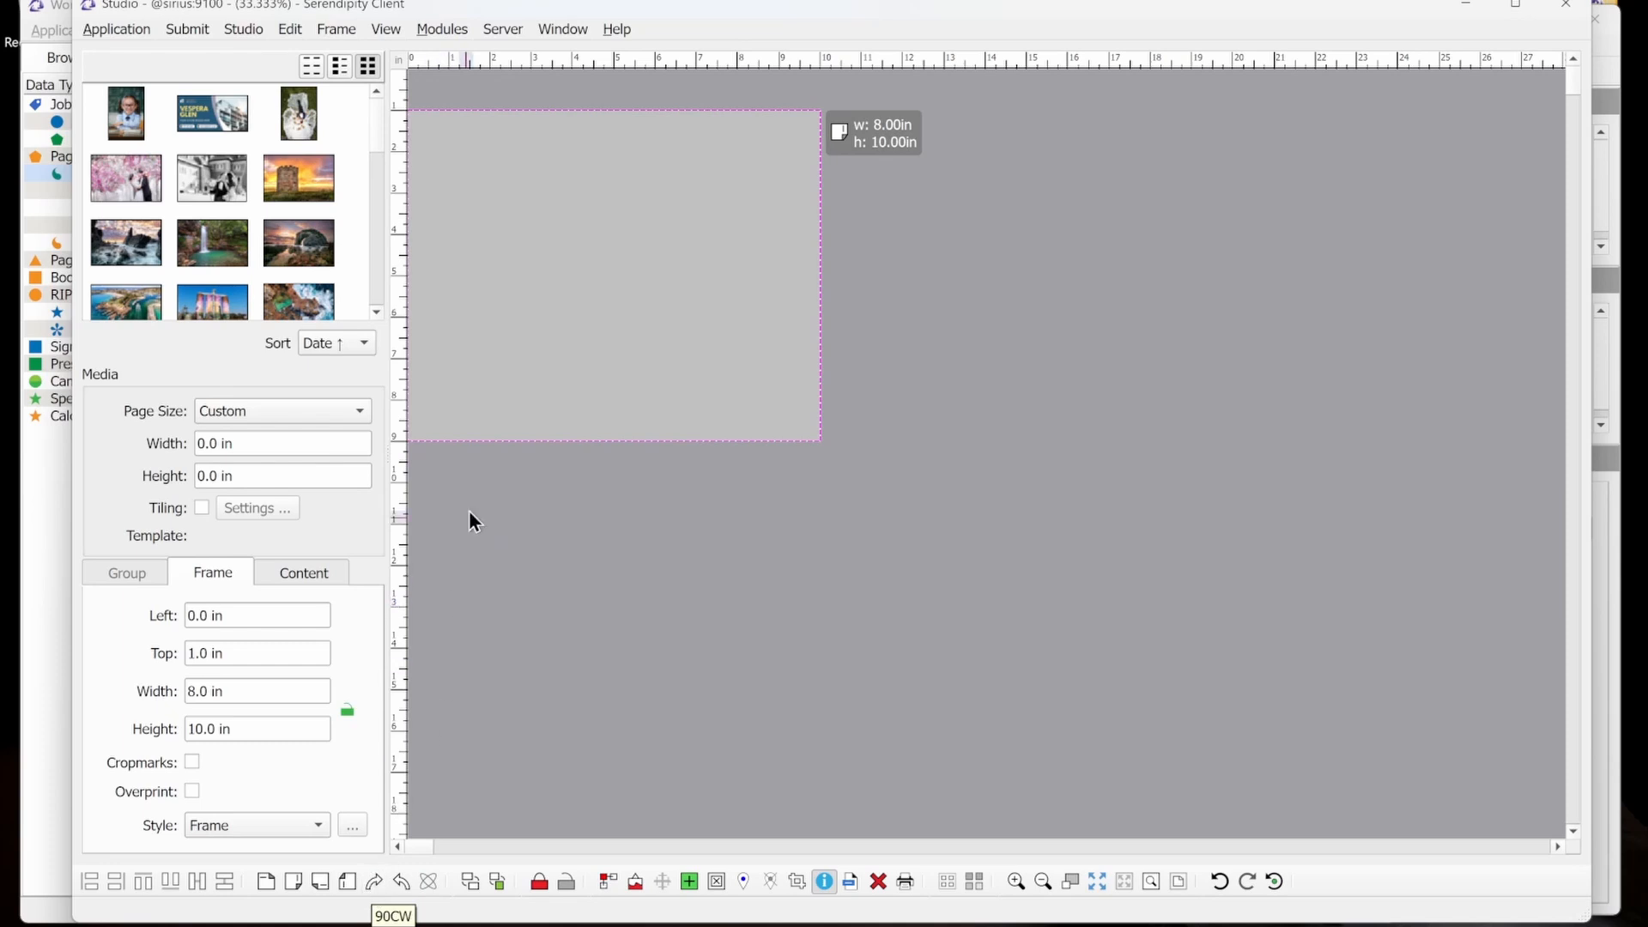
{"action": "left_click_drag", "start_coordinate": [518, 331], "coordinate": [474, 243]}
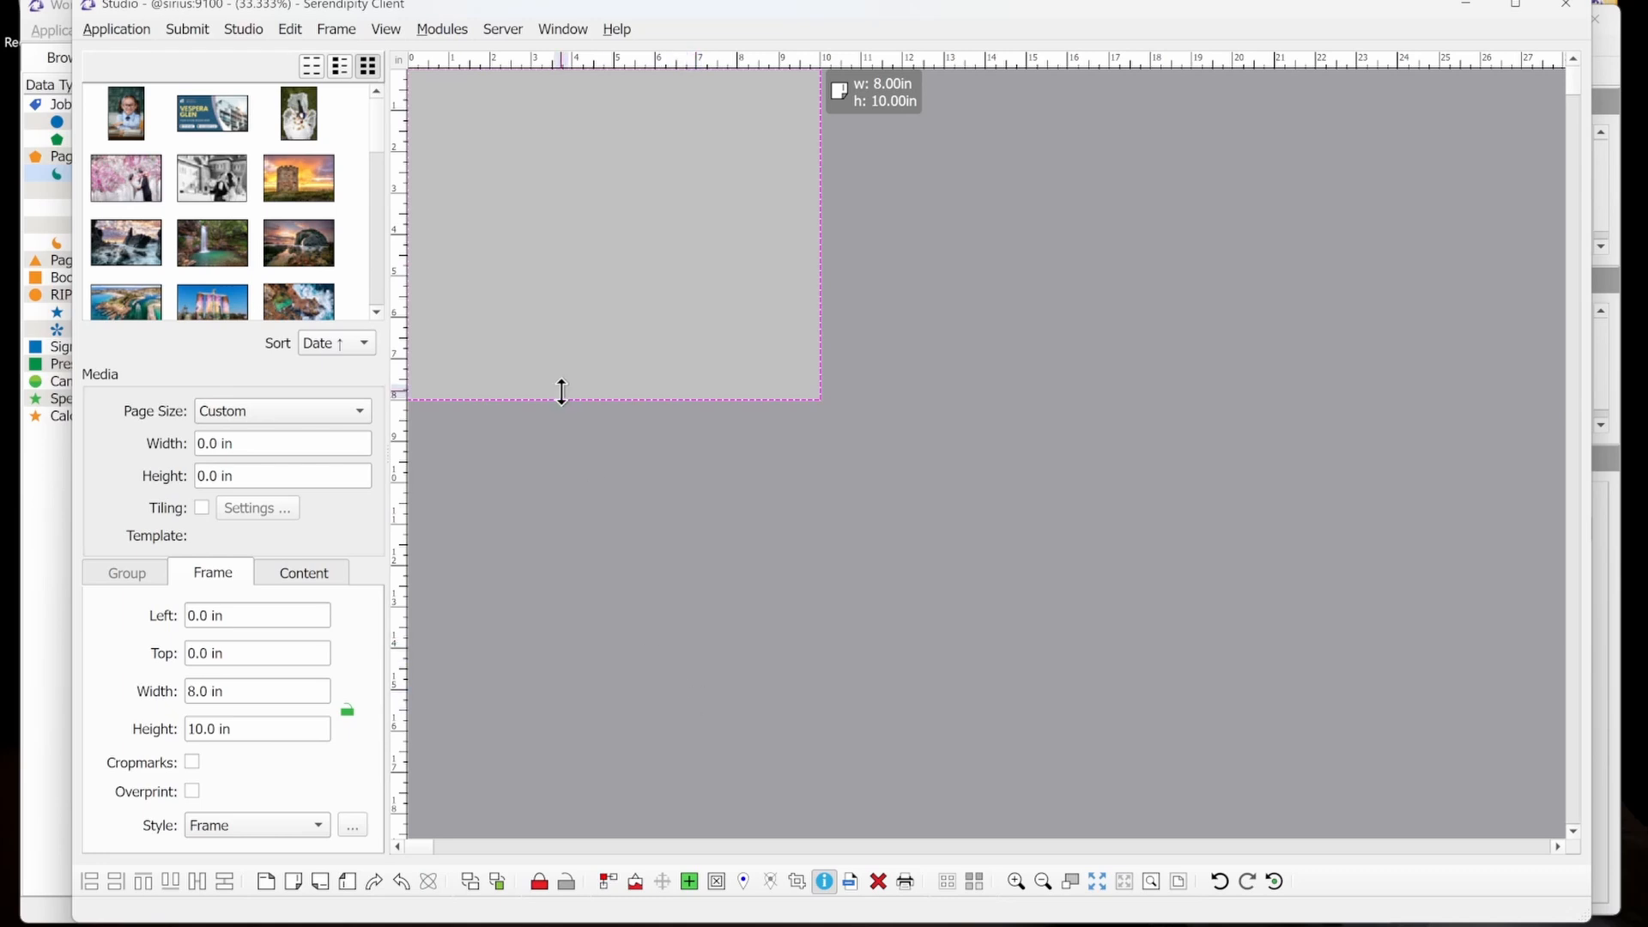
Step and repeat the rotated frame with a horizontal repeat of 2, a vertical repeat of 1 and 0.0 in spacing.
{"action": "left_click", "coordinate": [607, 885]}
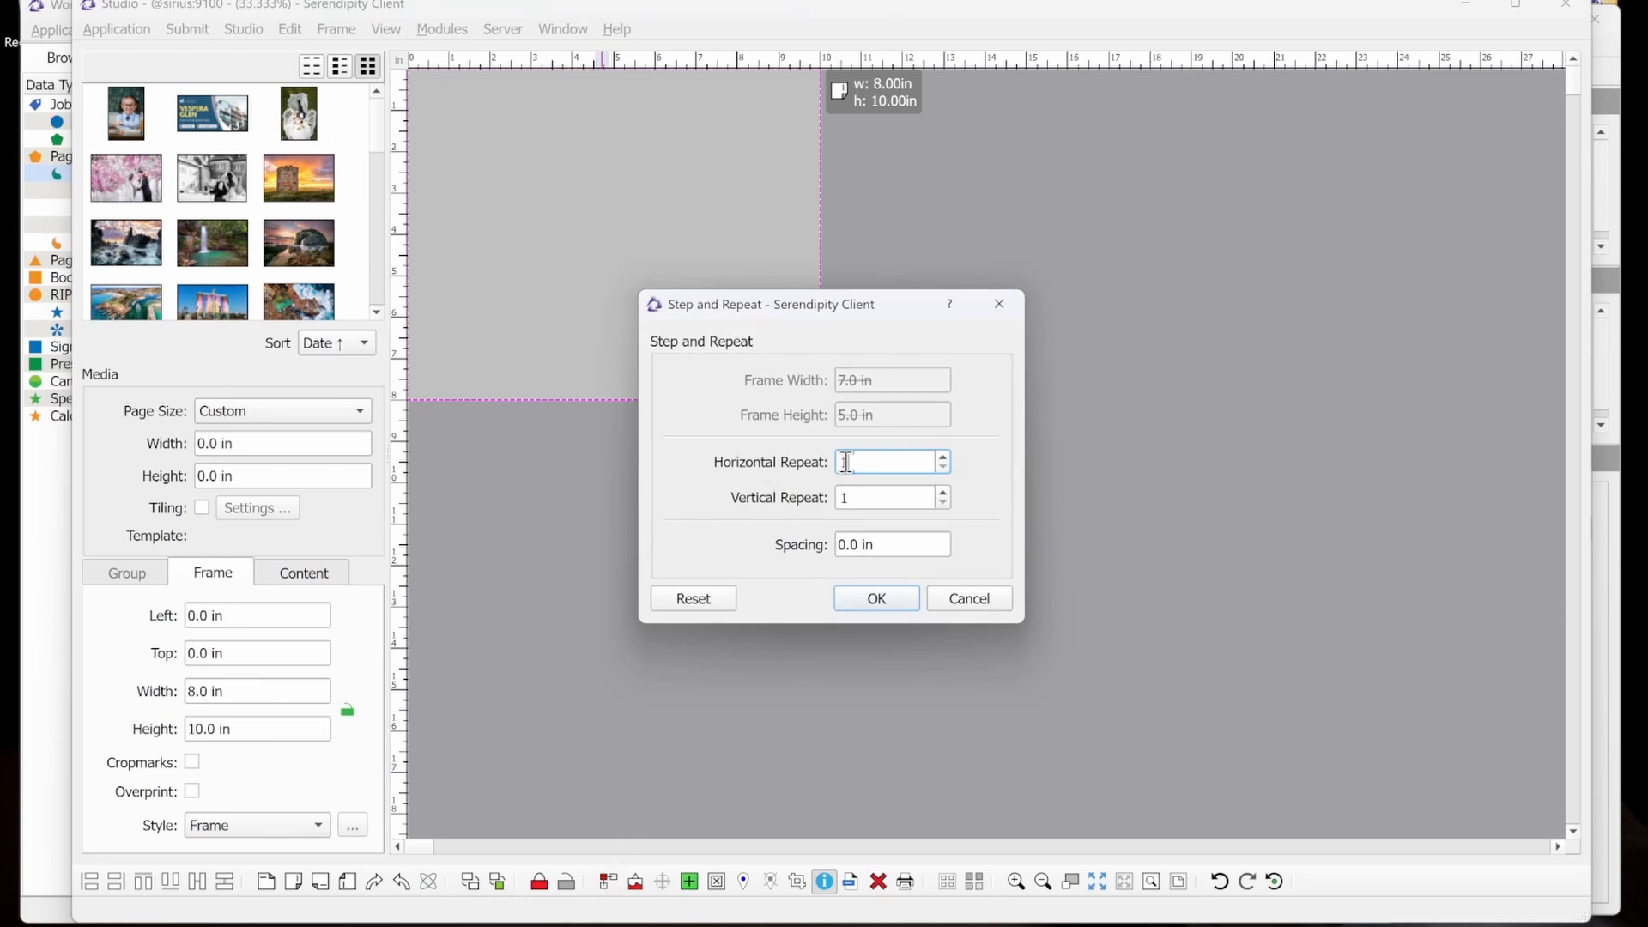
{"action": "left_click", "coordinate": [948, 457]}
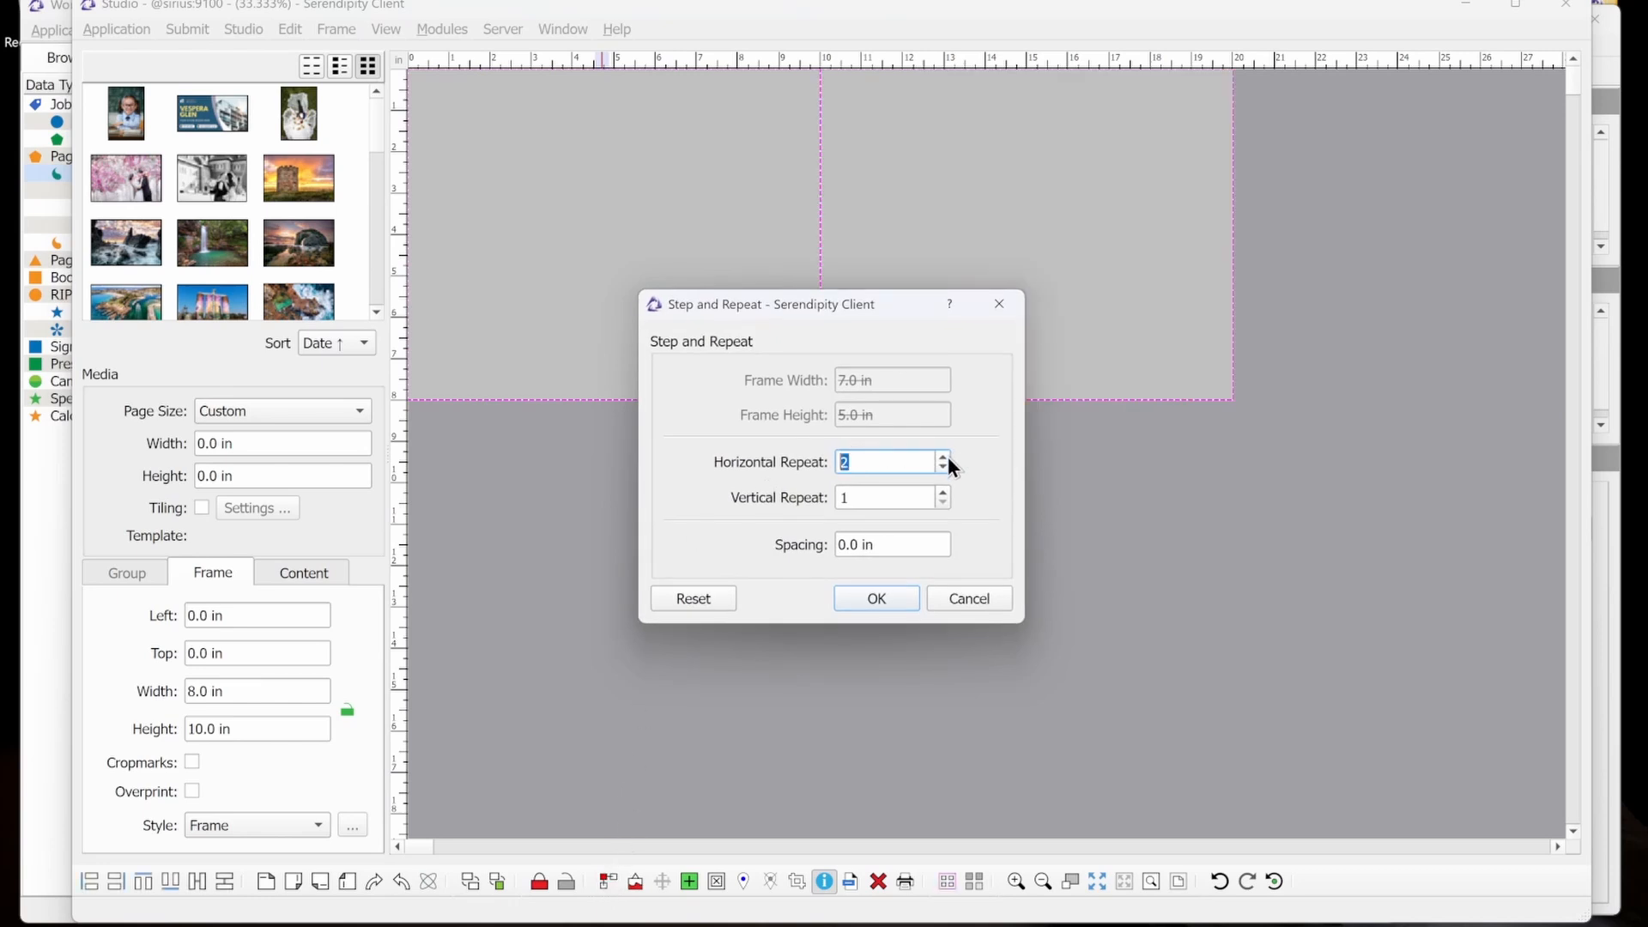
{"action": "left_click", "coordinate": [915, 549]}
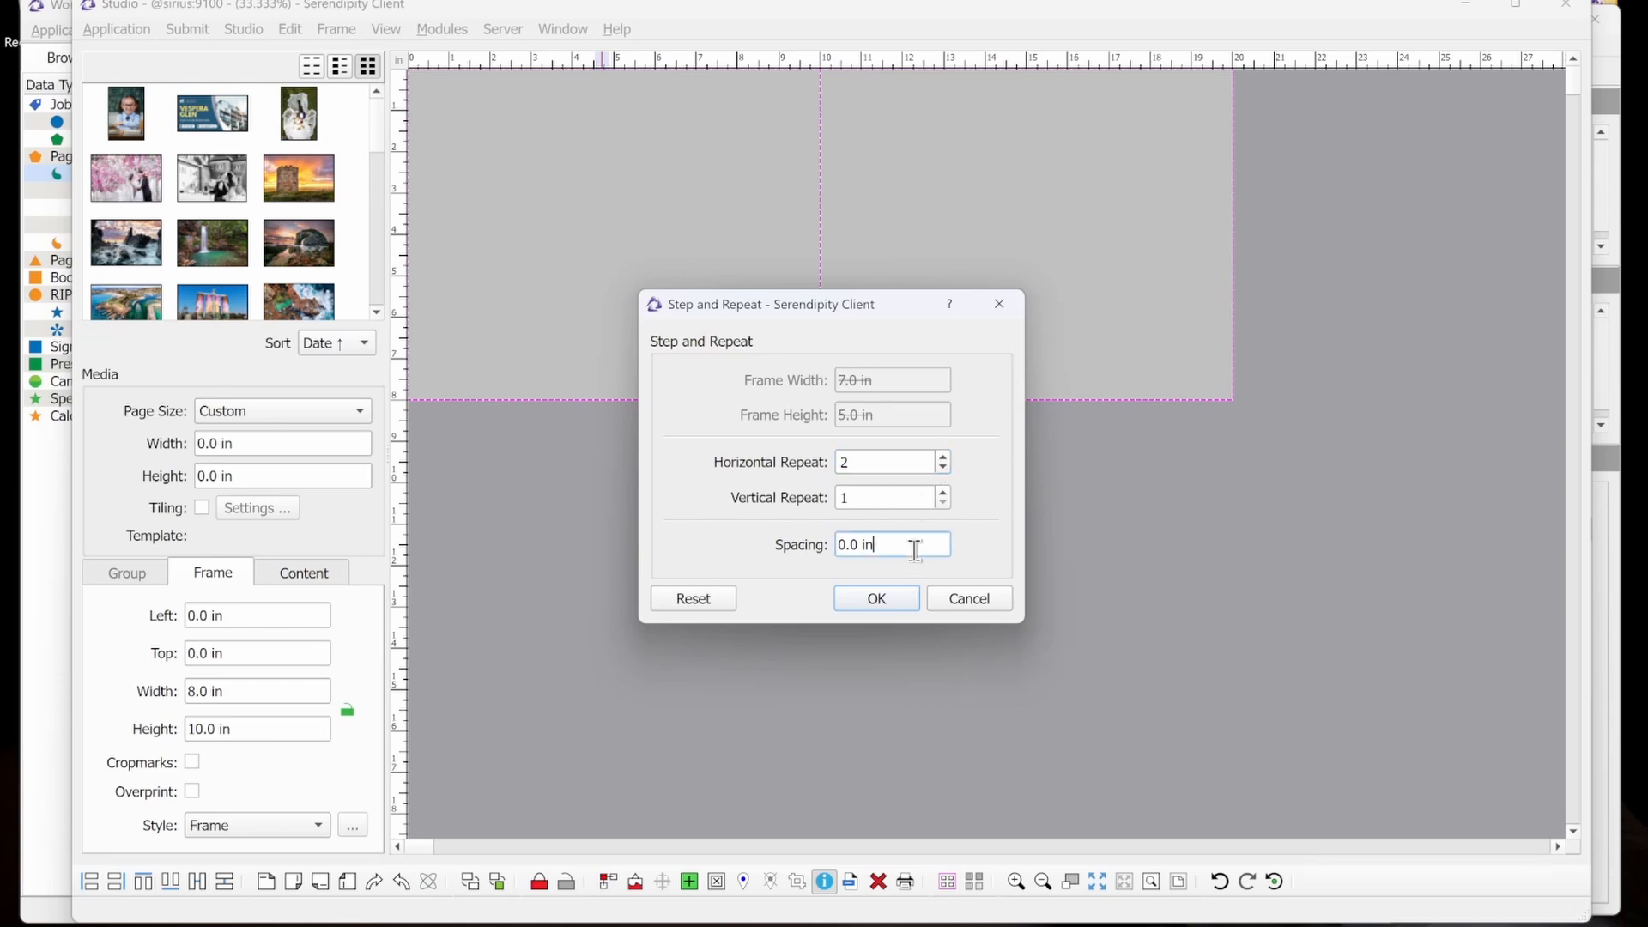
{"action": "left_click", "coordinate": [888, 601]}
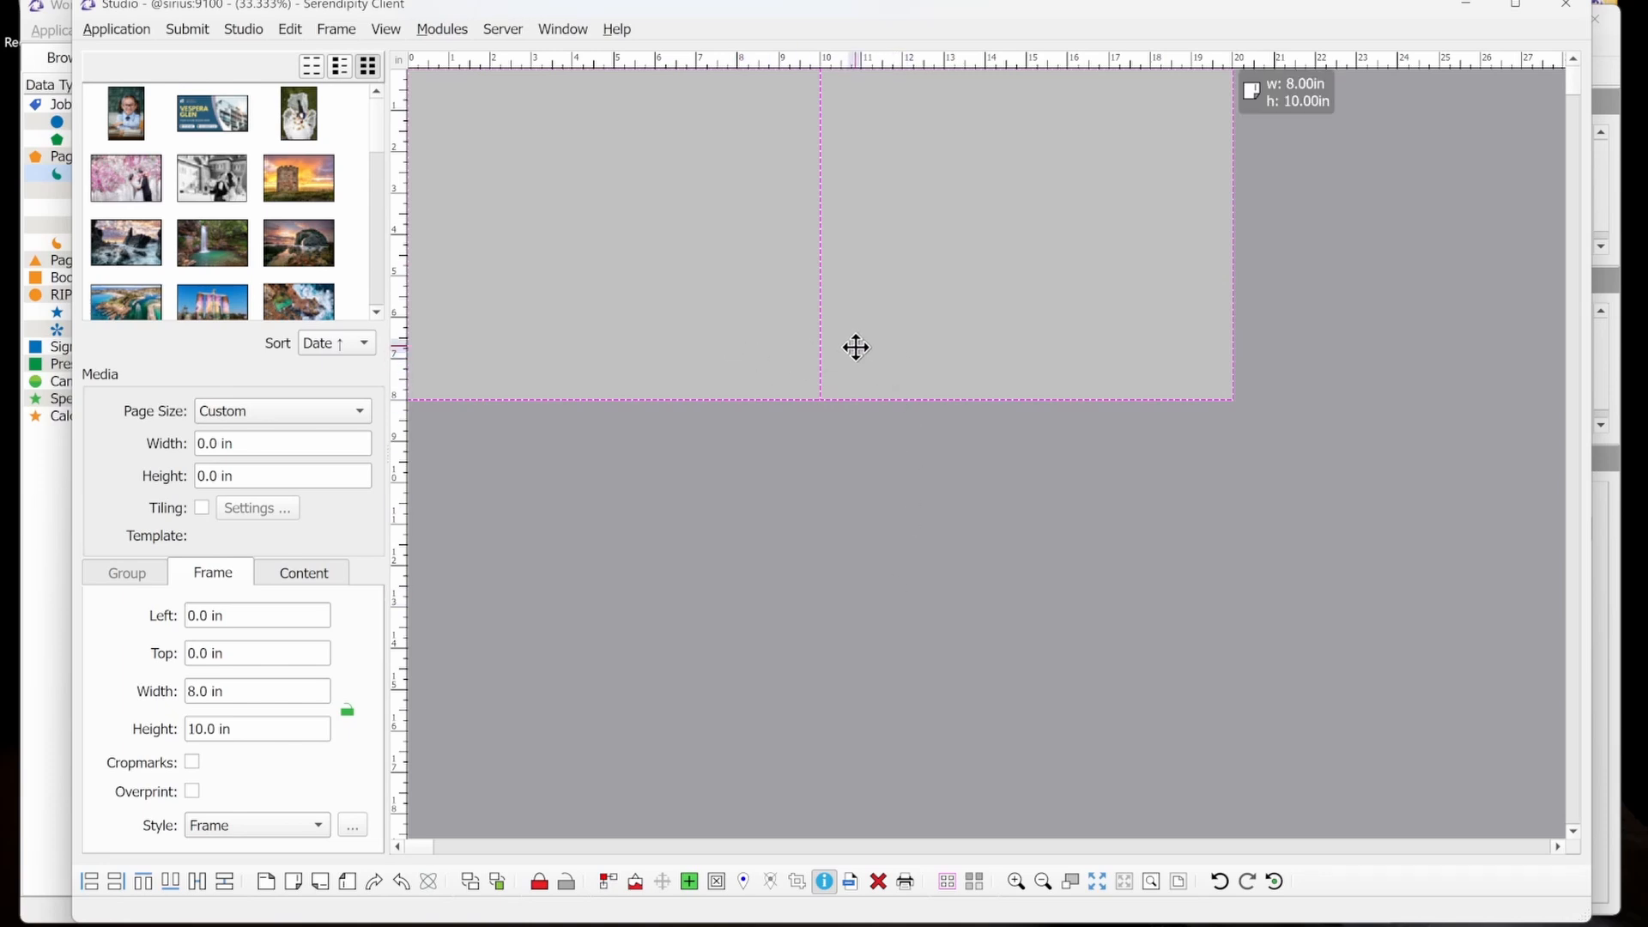
With no frame selected, start a Step and Repeat for a new frame 5 in wide by 7 in high.
{"action": "left_click", "coordinate": [862, 472]}
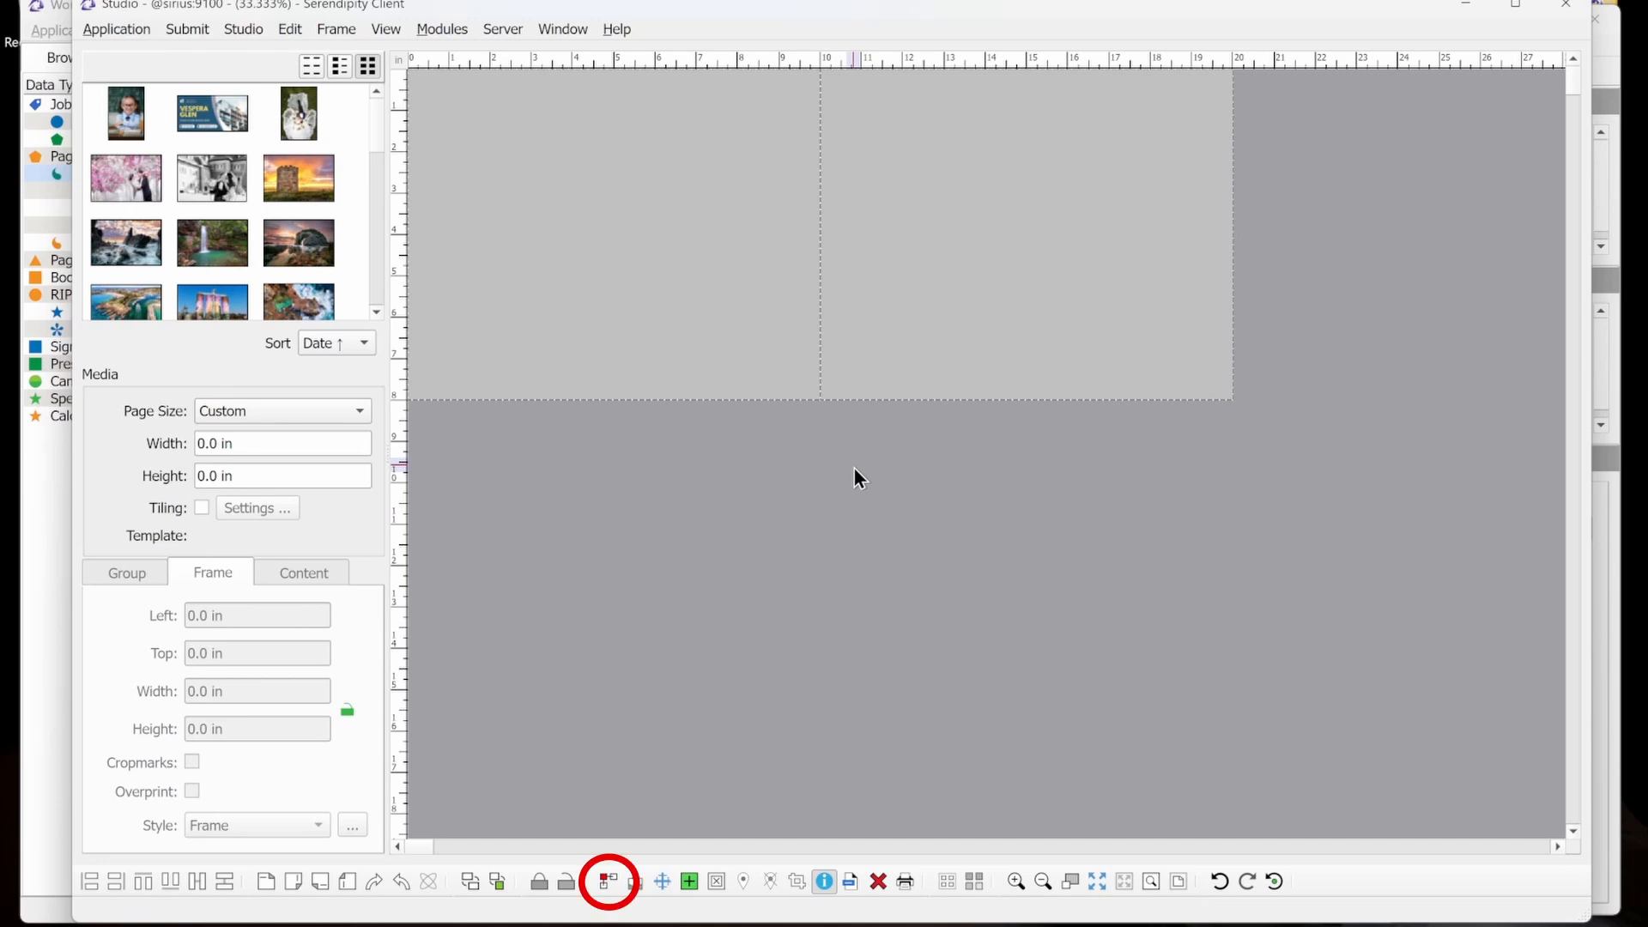
{"action": "left_click", "coordinate": [606, 876]}
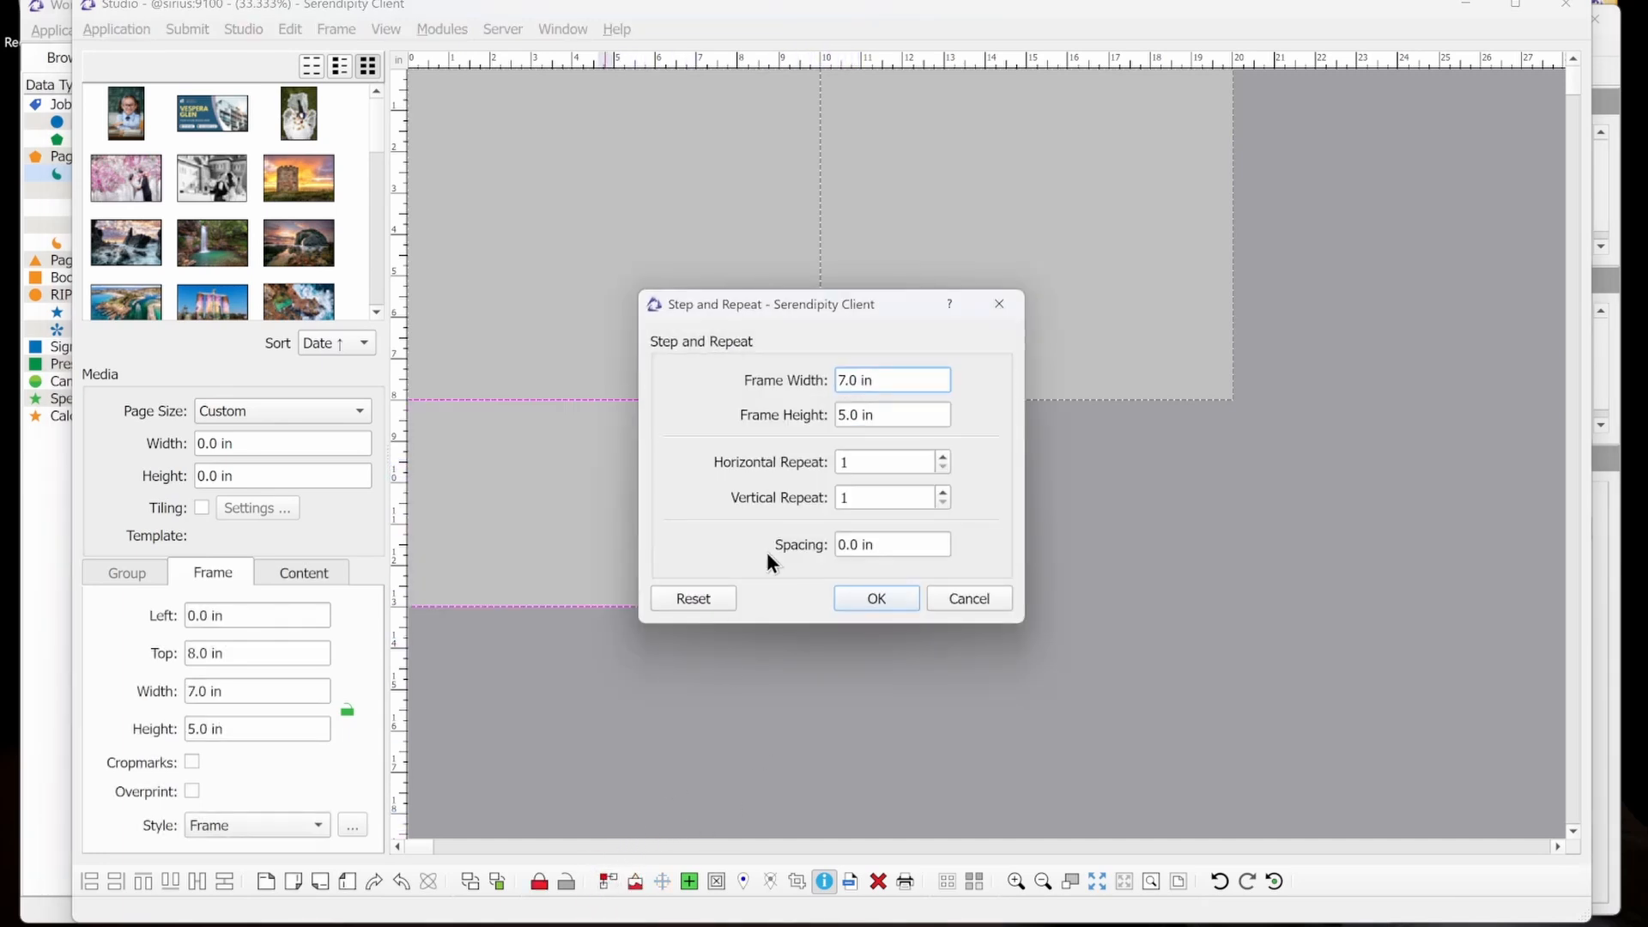
{"action": "left_click_drag", "start_coordinate": [884, 381], "coordinate": [796, 375]}
{"action": "type", "text": "5"}
{"action": "key", "text": "Tab"}
{"action": "type", "text": "7"}
{"action": "key", "text": "Tab"}
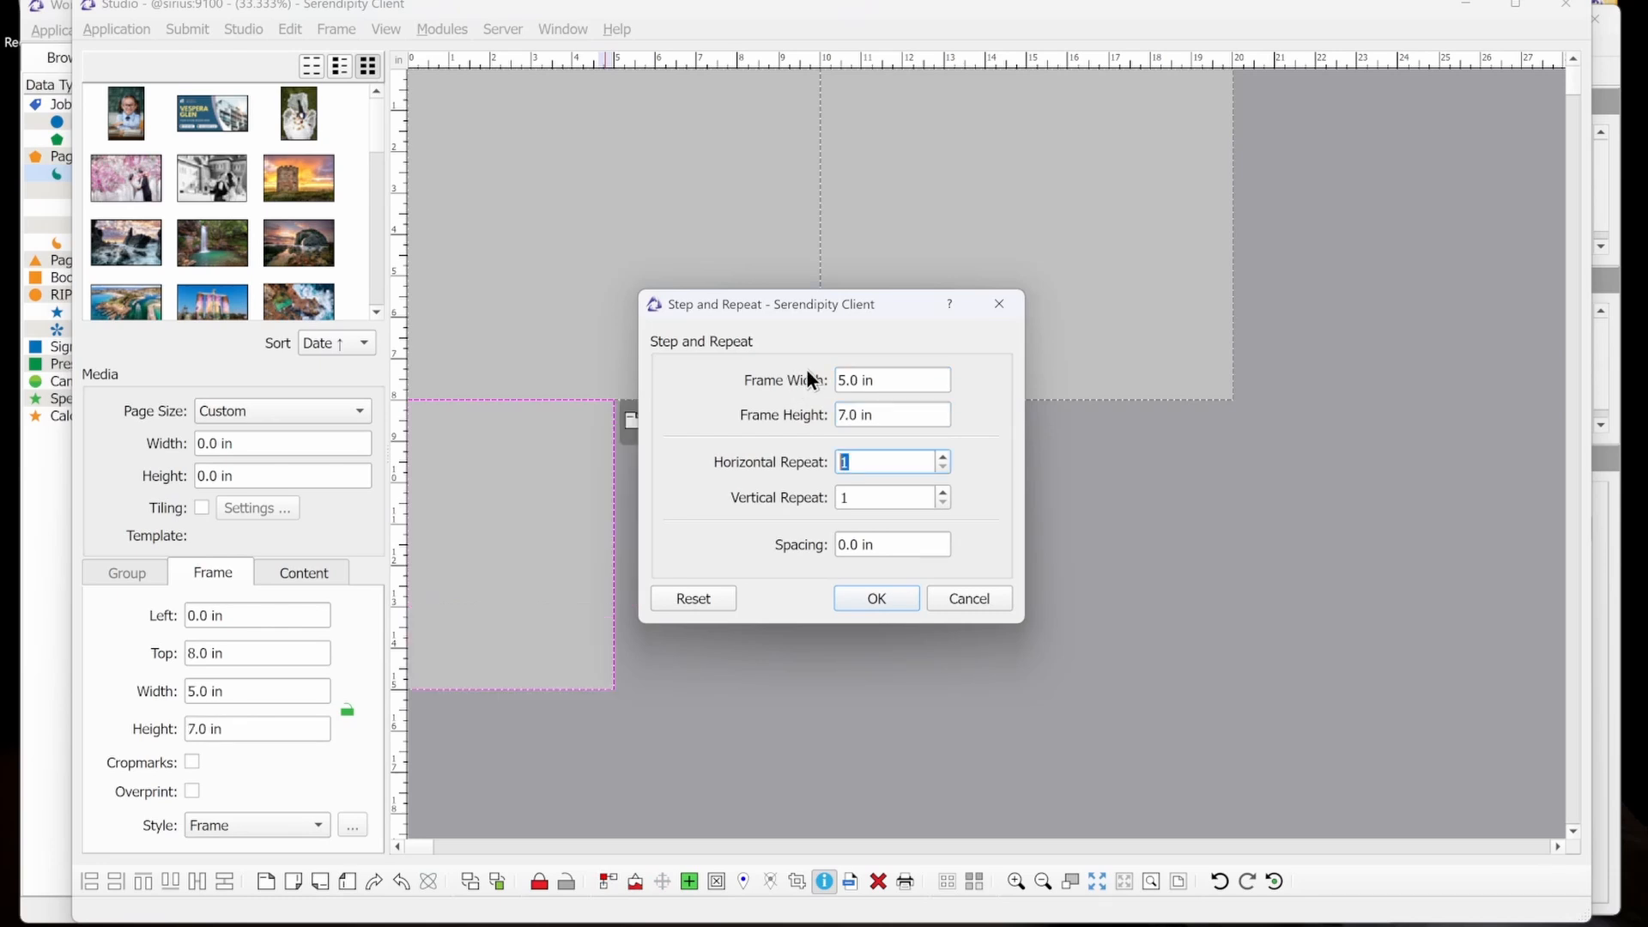
Repeat the 5 x 7 in frame 4 times horizontally with 0.0 in spacing, then deselect the frames.
{"action": "left_click", "coordinate": [942, 455]}
{"action": "left_click", "coordinate": [941, 456]}
{"action": "left_click", "coordinate": [942, 456]}
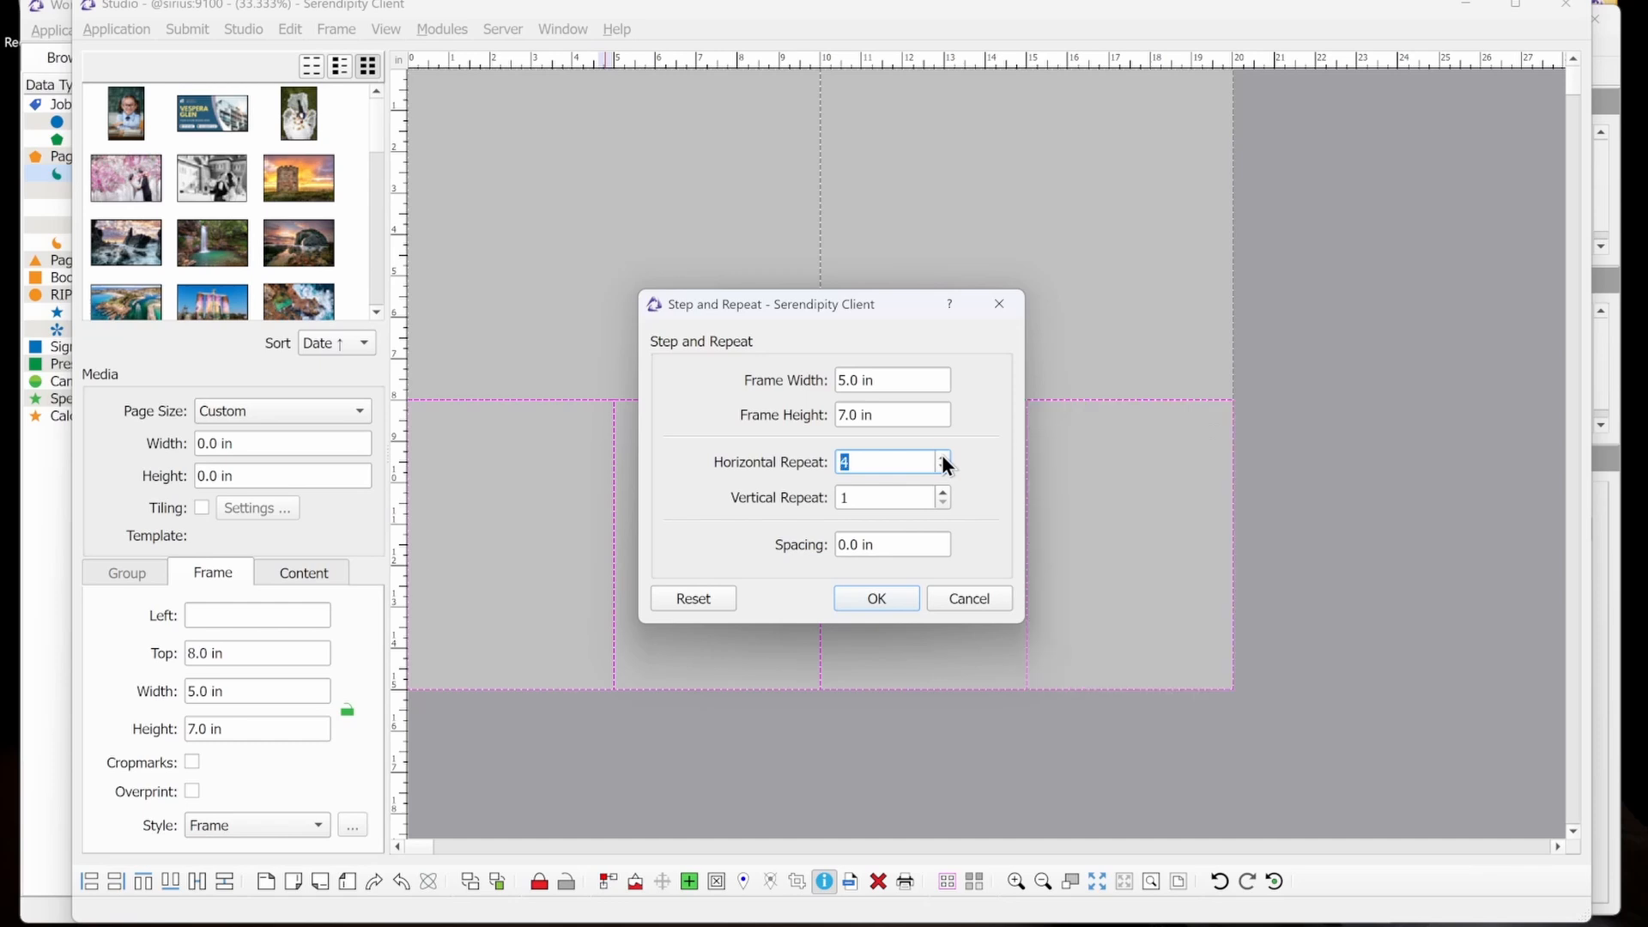
{"action": "left_click", "coordinate": [913, 541]}
{"action": "left_click", "coordinate": [899, 600]}
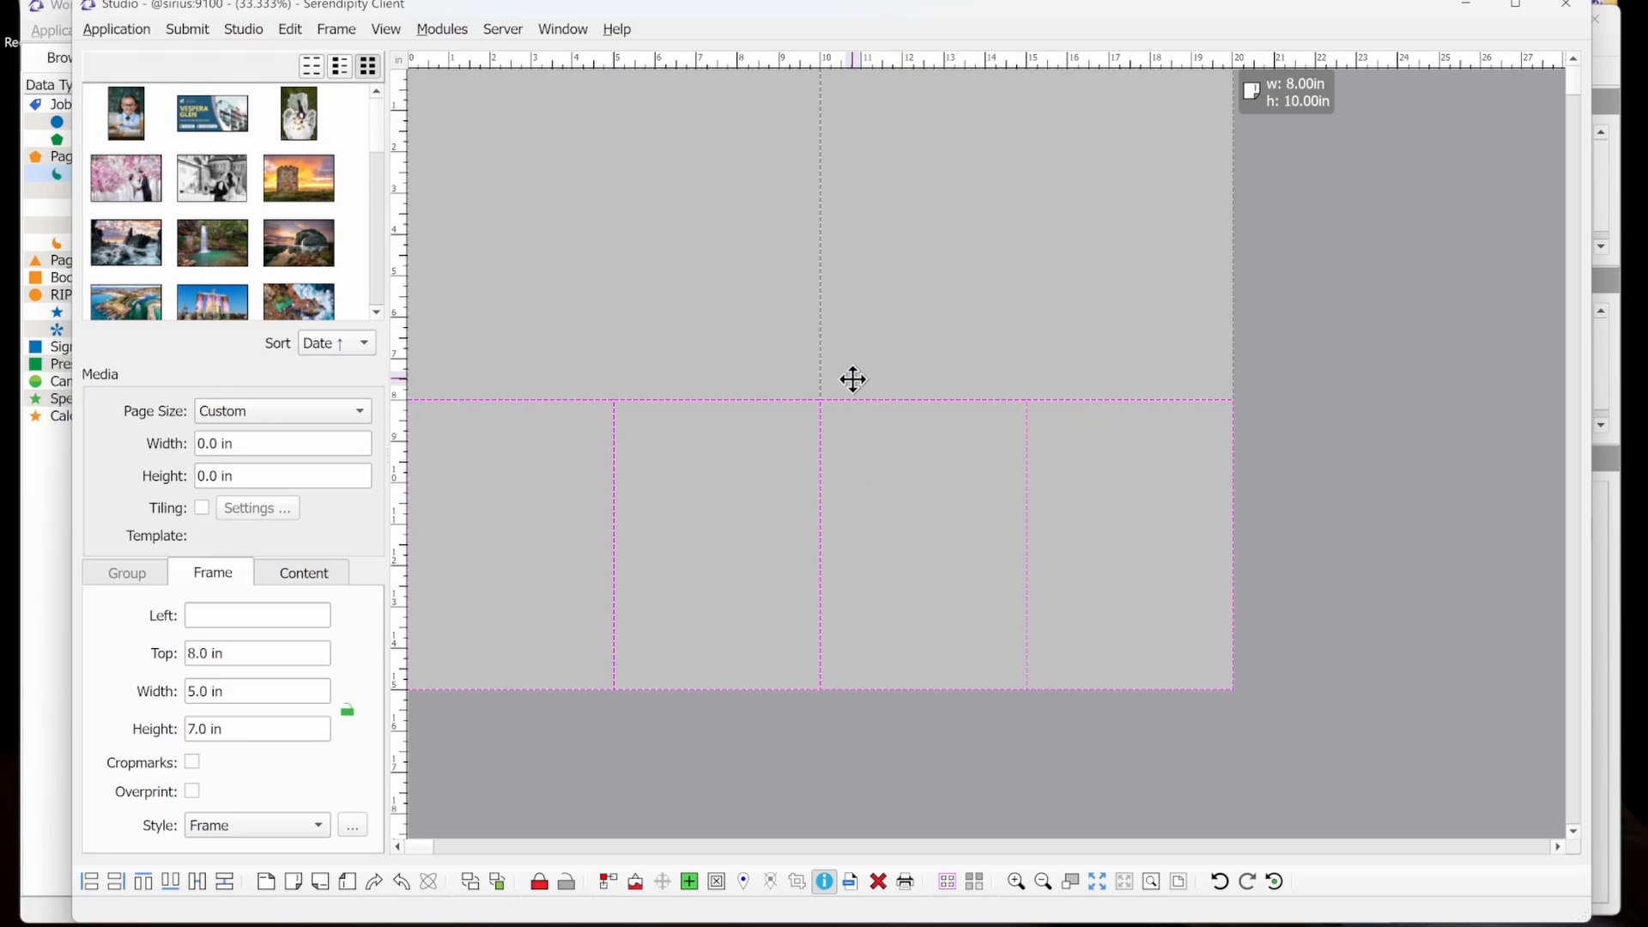
{"action": "left_click", "coordinate": [1289, 519]}
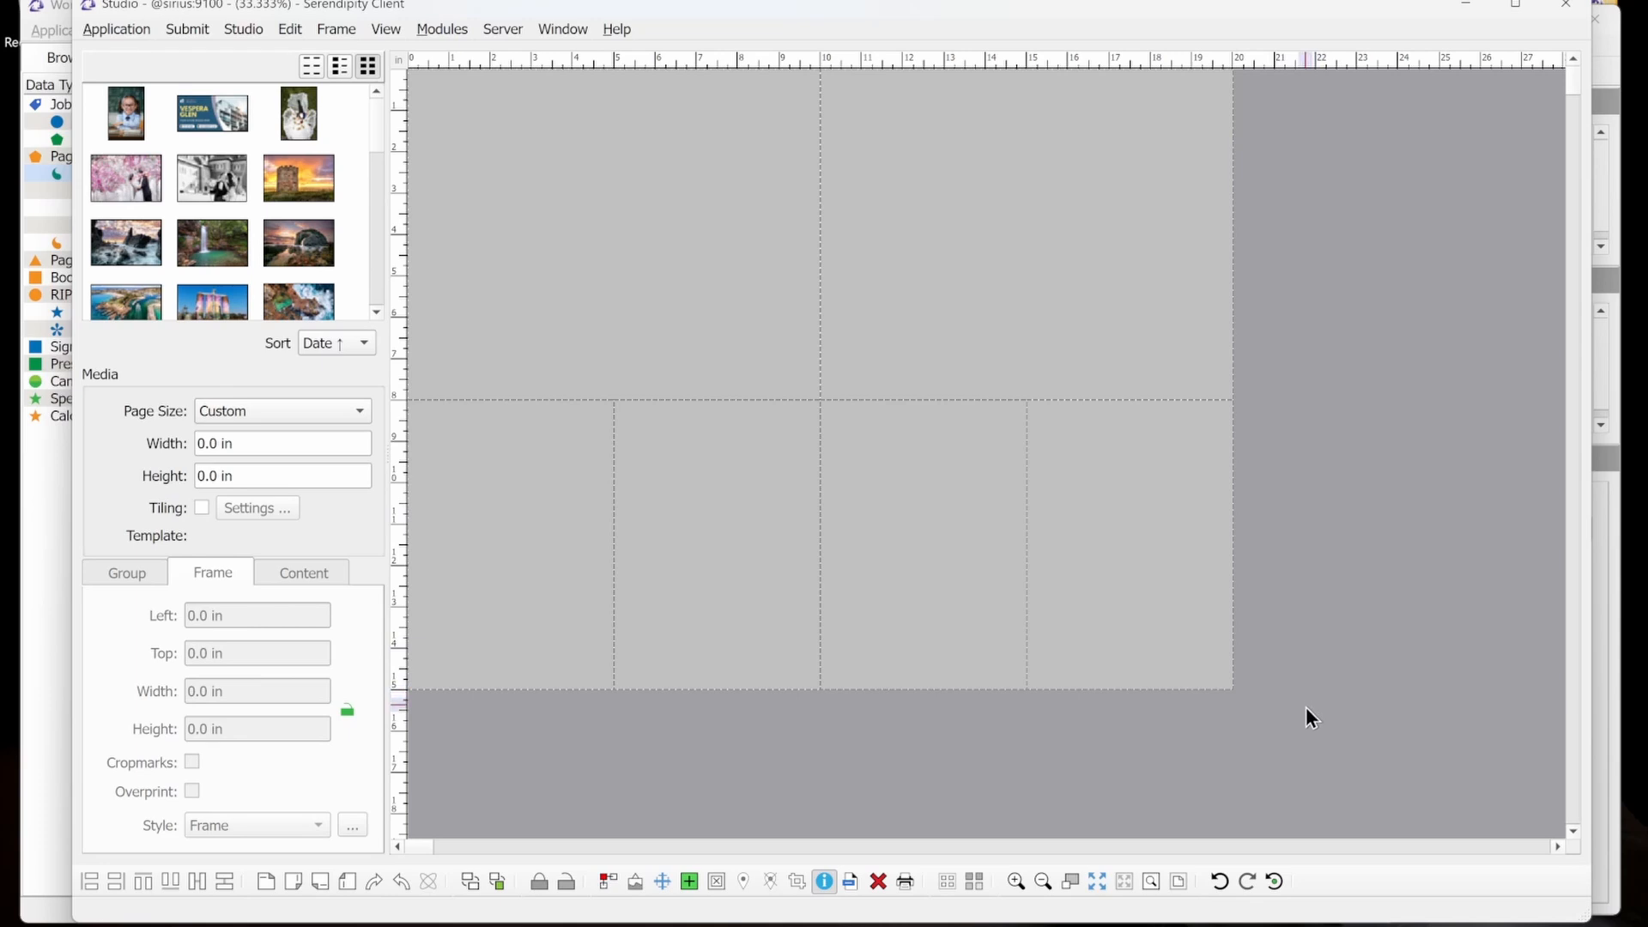
Select all frames in the layout and set their content scaling to To Fill.
{"action": "left_click_drag", "start_coordinate": [1346, 698], "coordinate": [483, 204]}
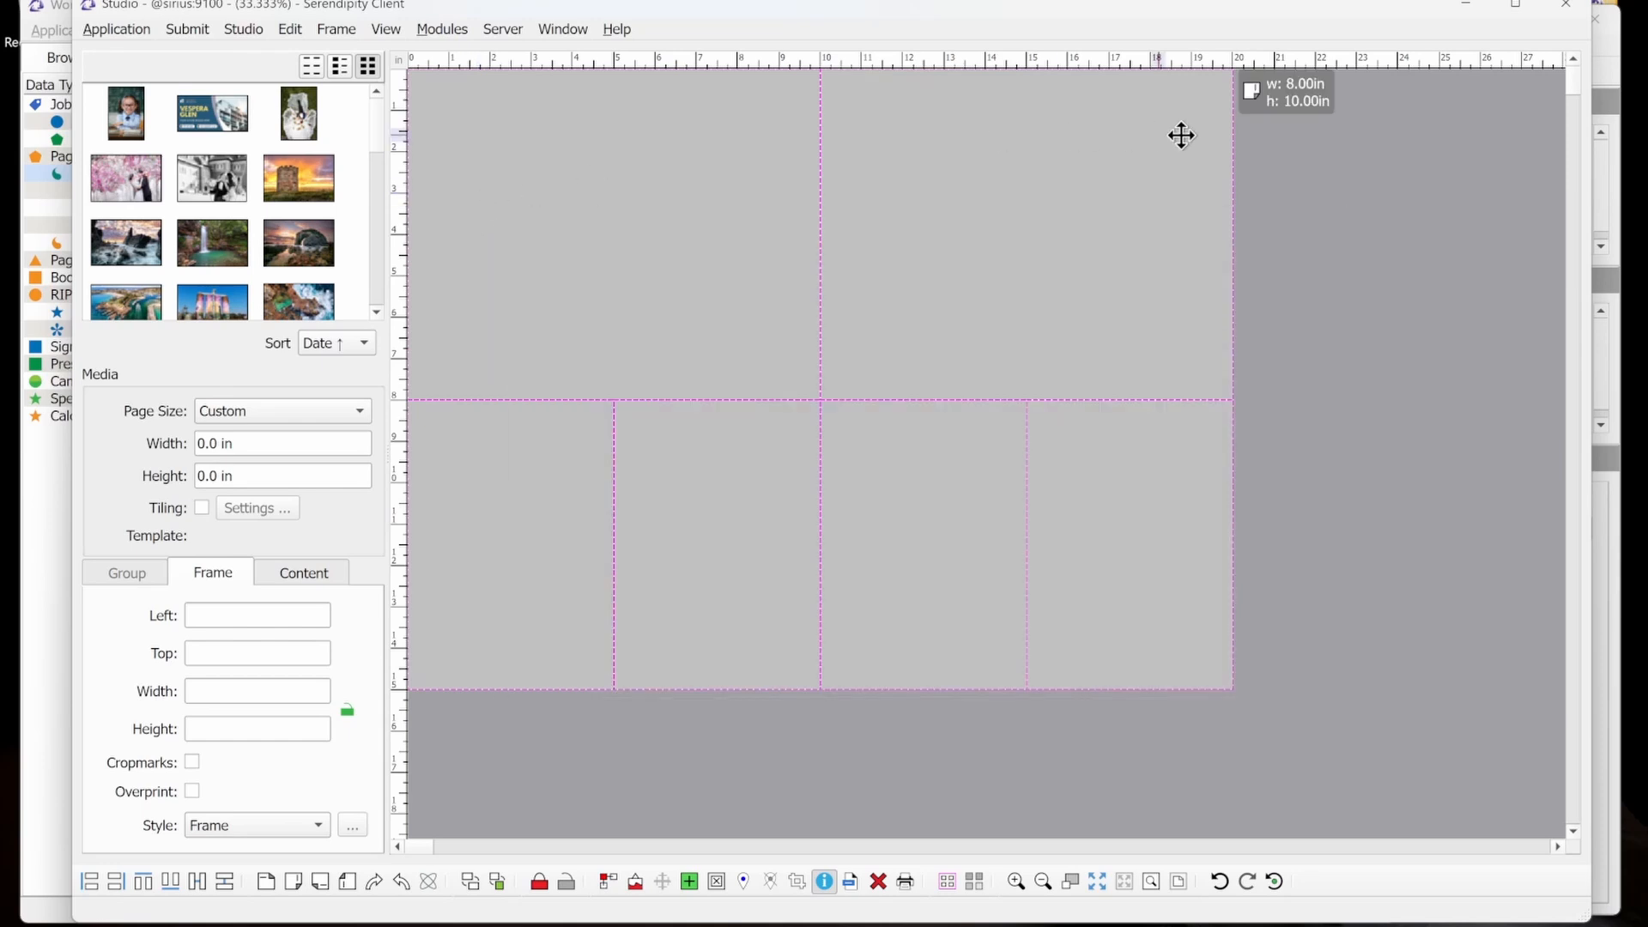
{"action": "left_click", "coordinate": [1289, 164]}
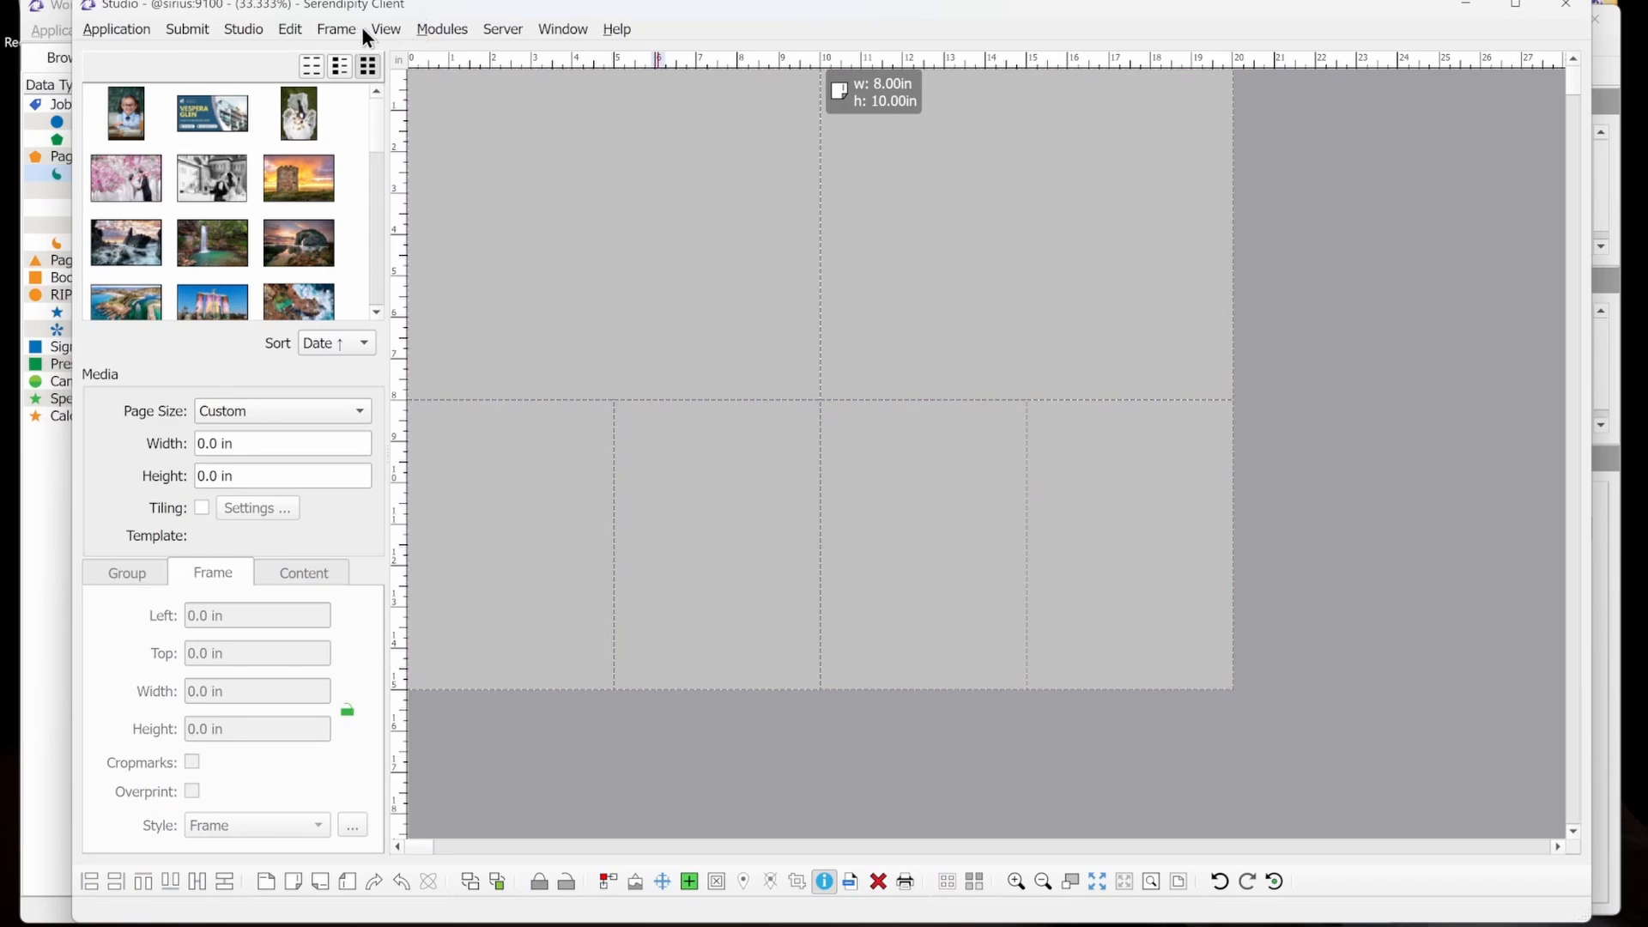
{"action": "left_click", "coordinate": [336, 29]}
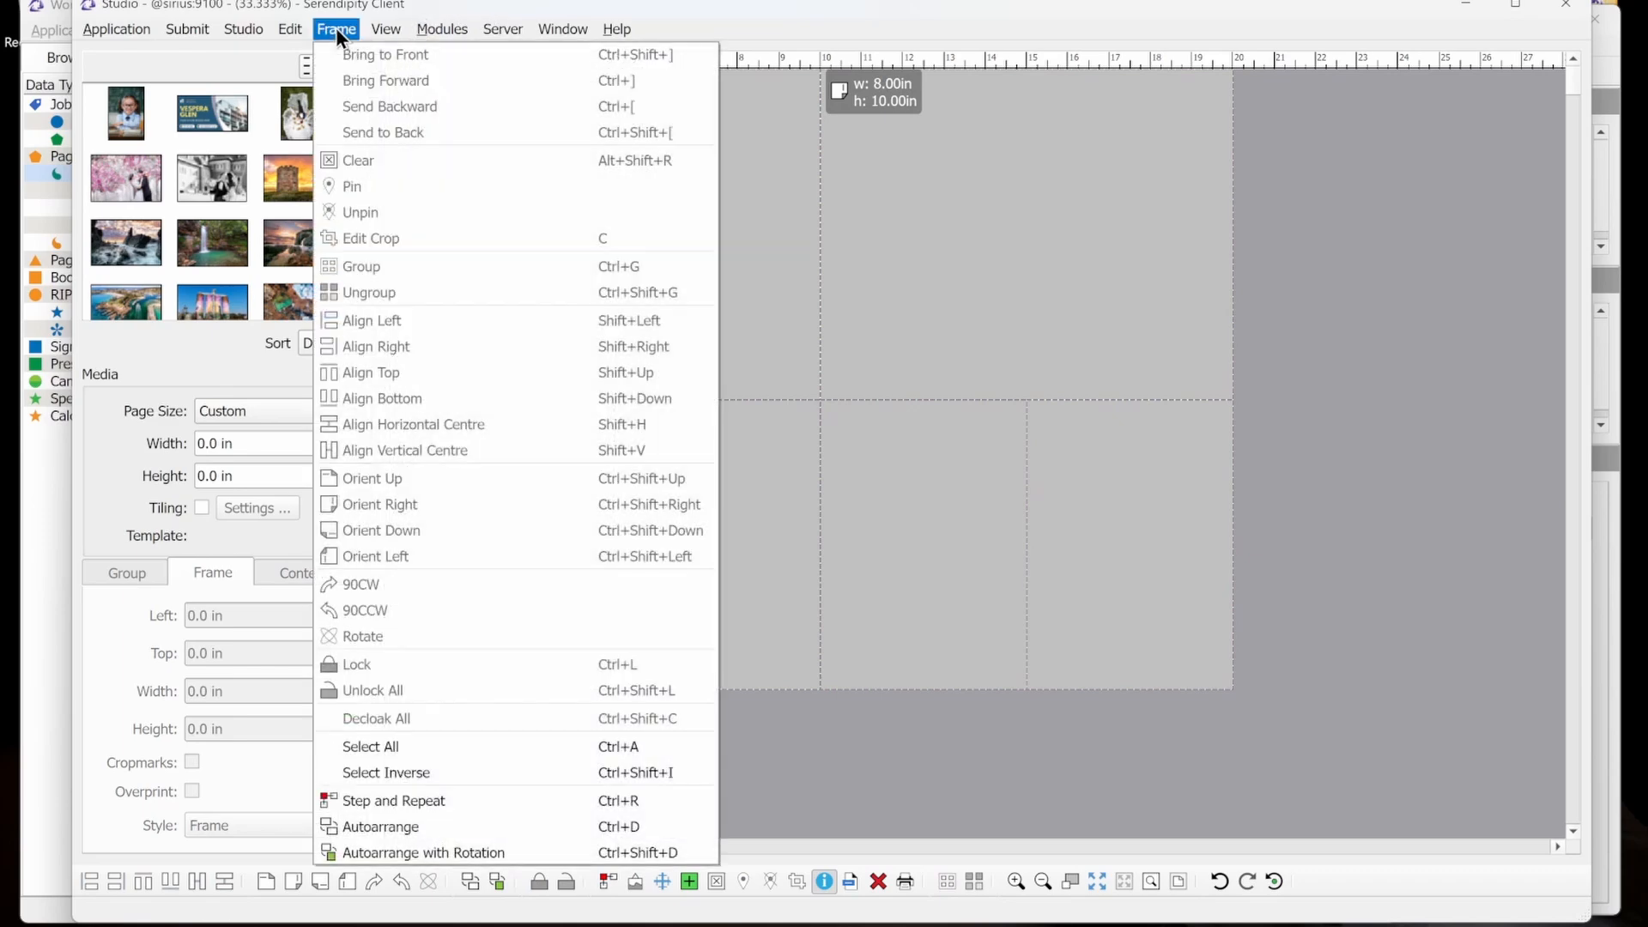
{"action": "left_click", "coordinate": [481, 747]}
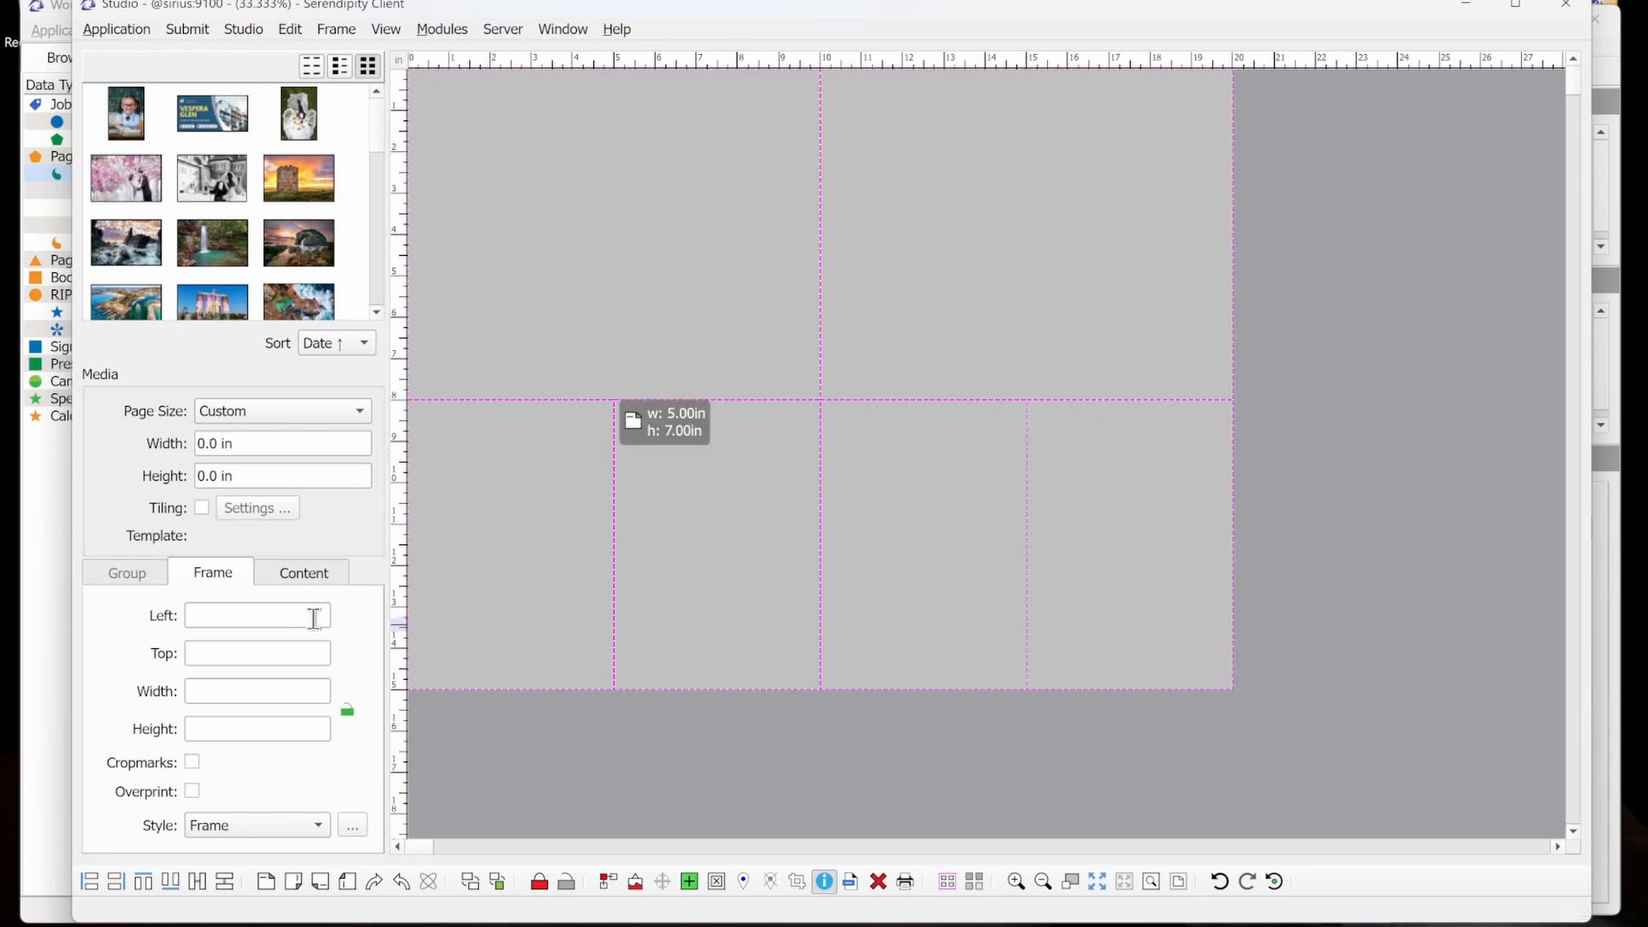
{"action": "left_click", "coordinate": [293, 581]}
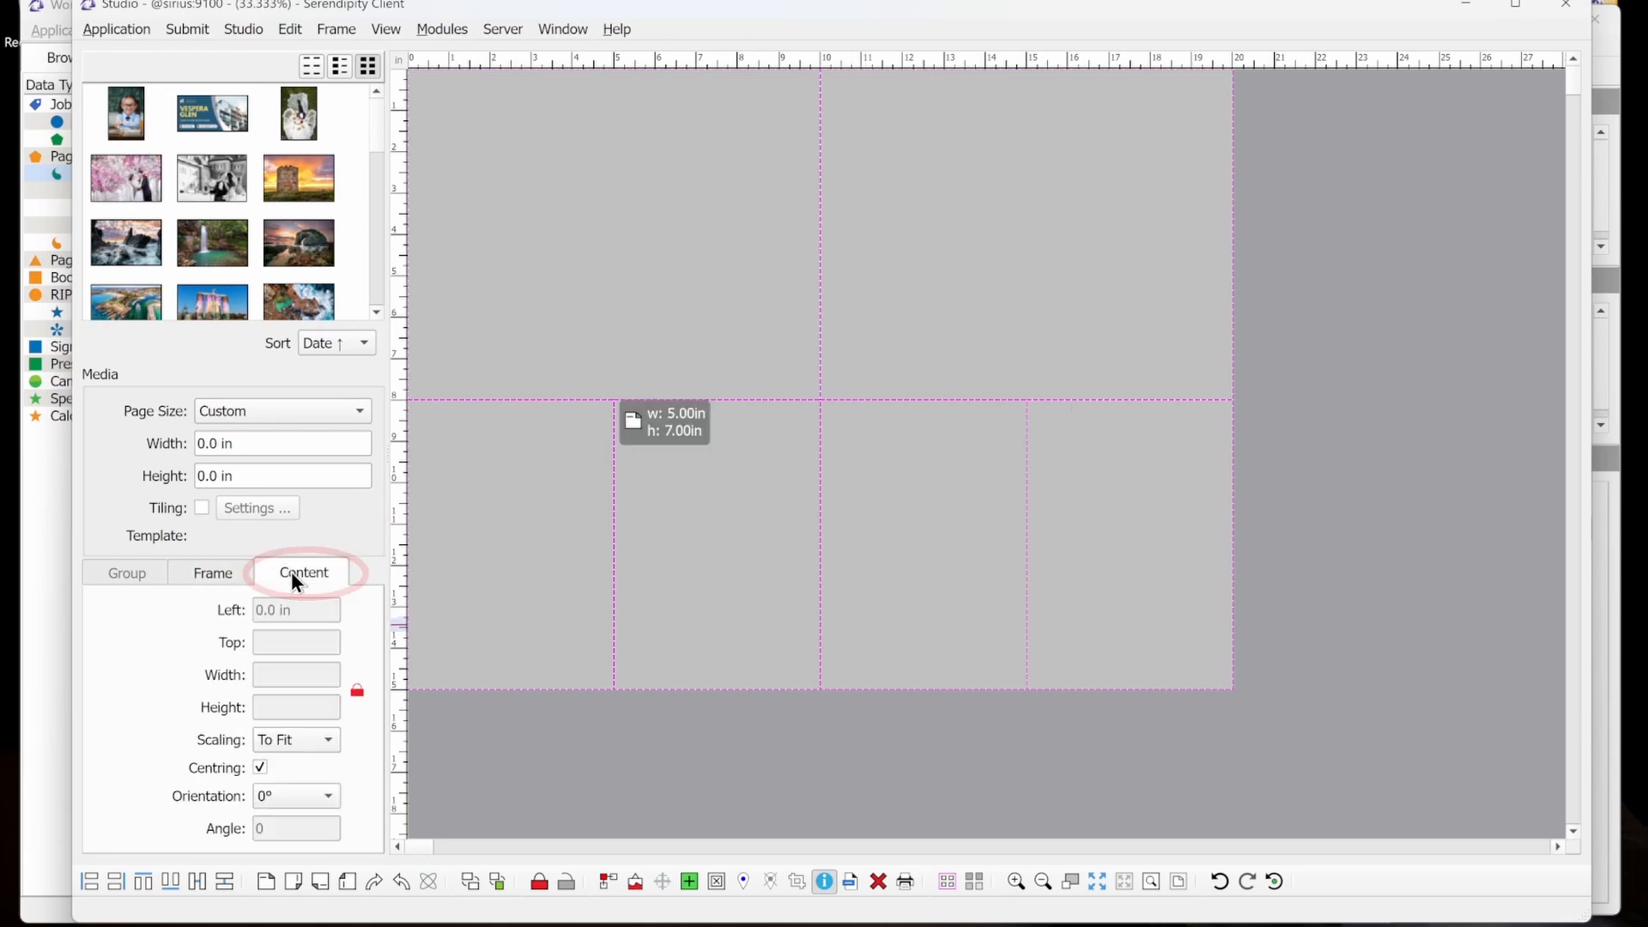
{"action": "left_click", "coordinate": [329, 741]}
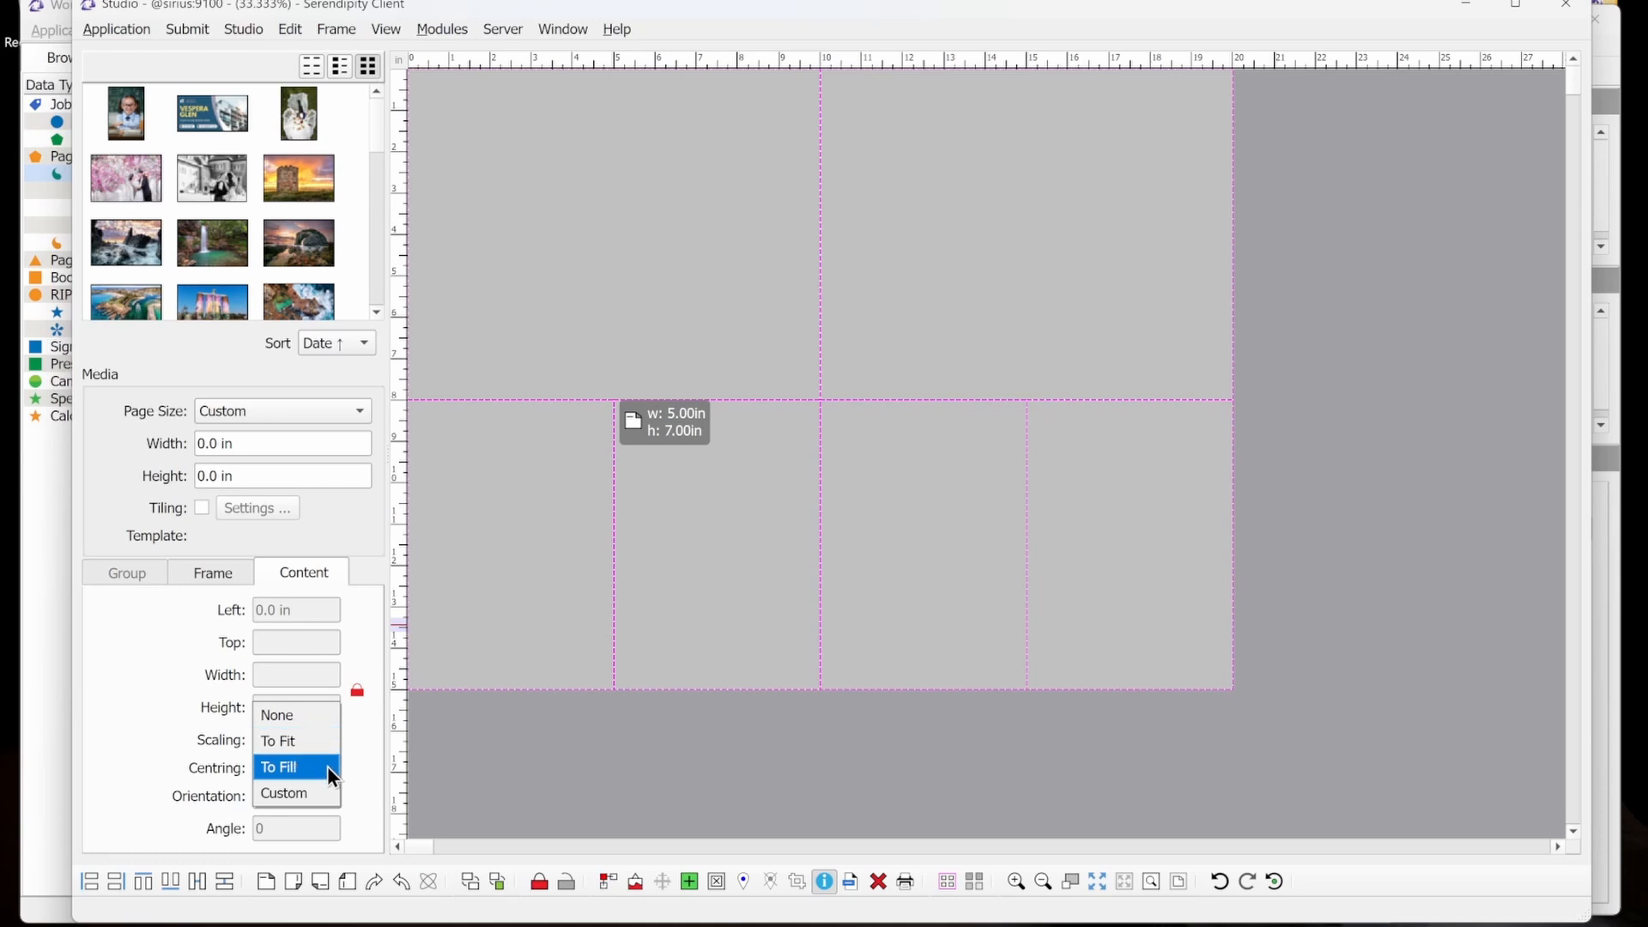
{"action": "left_click", "coordinate": [329, 768]}
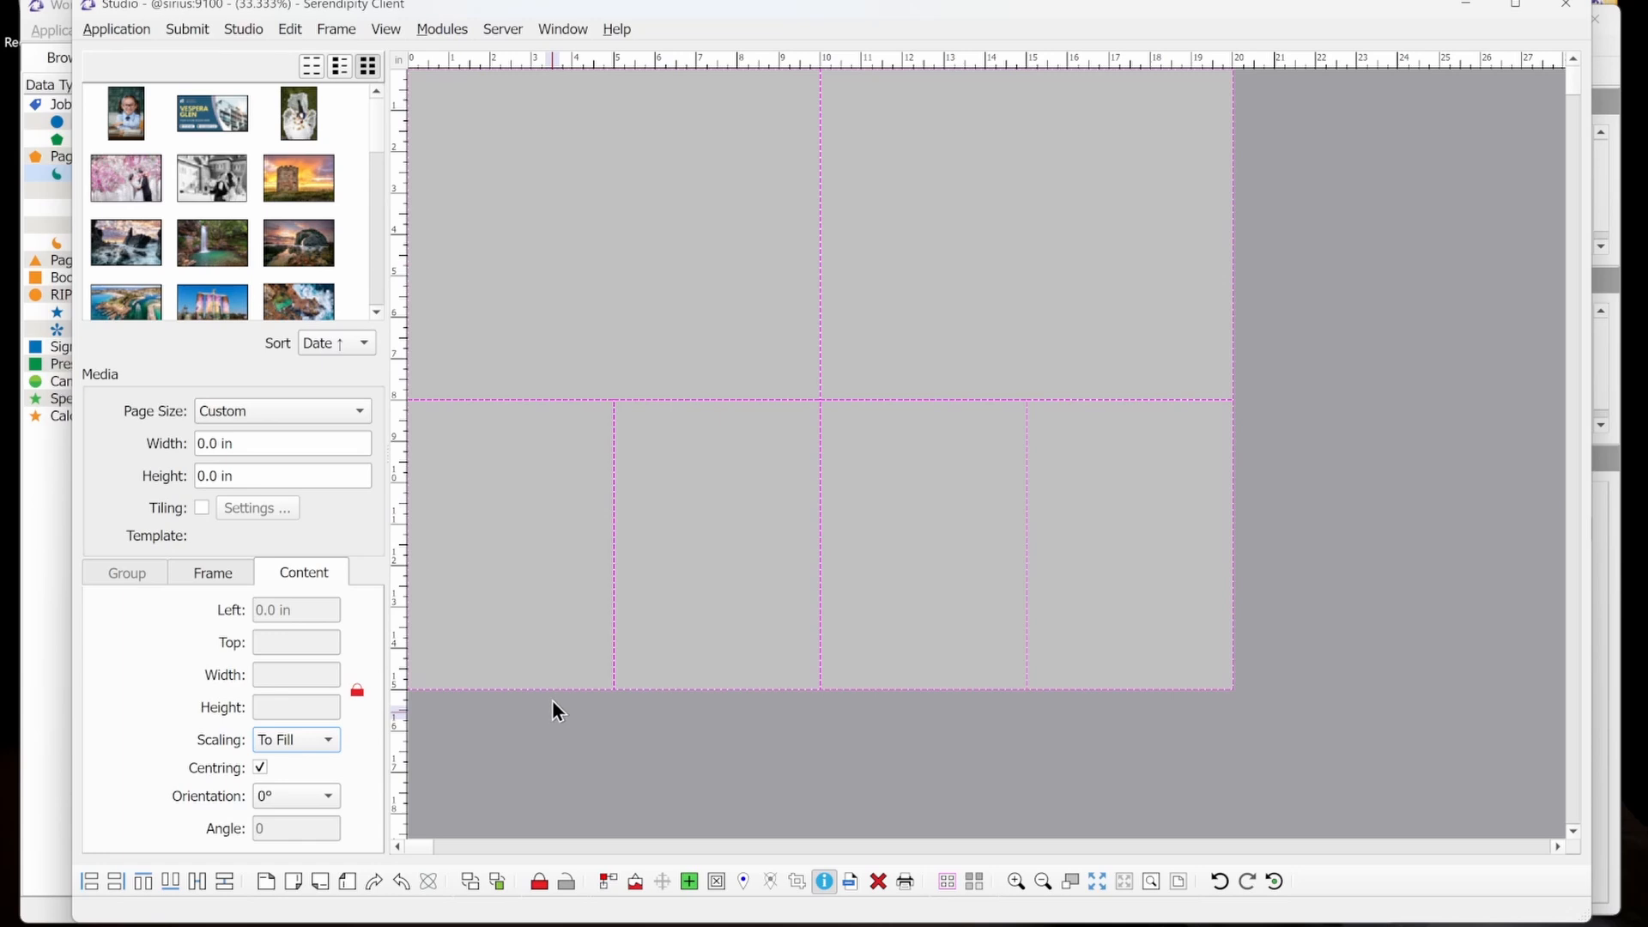
Group all the selected frames, then check that selecting one frame selects the whole group.
{"action": "left_click", "coordinate": [337, 31]}
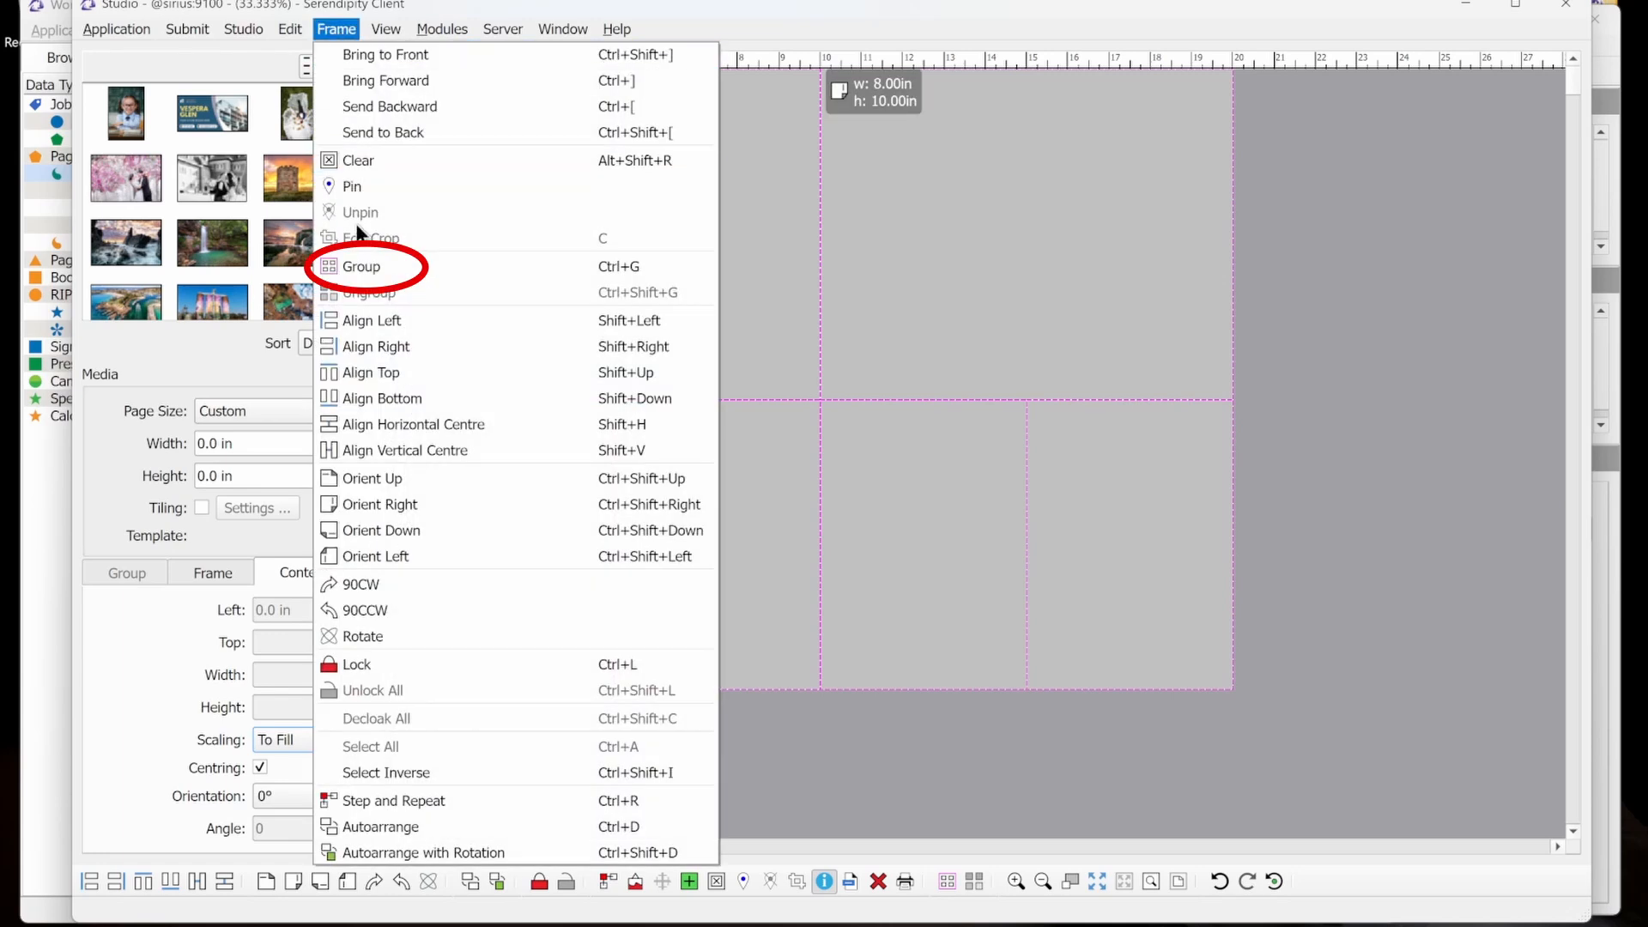
{"action": "left_click", "coordinate": [410, 268]}
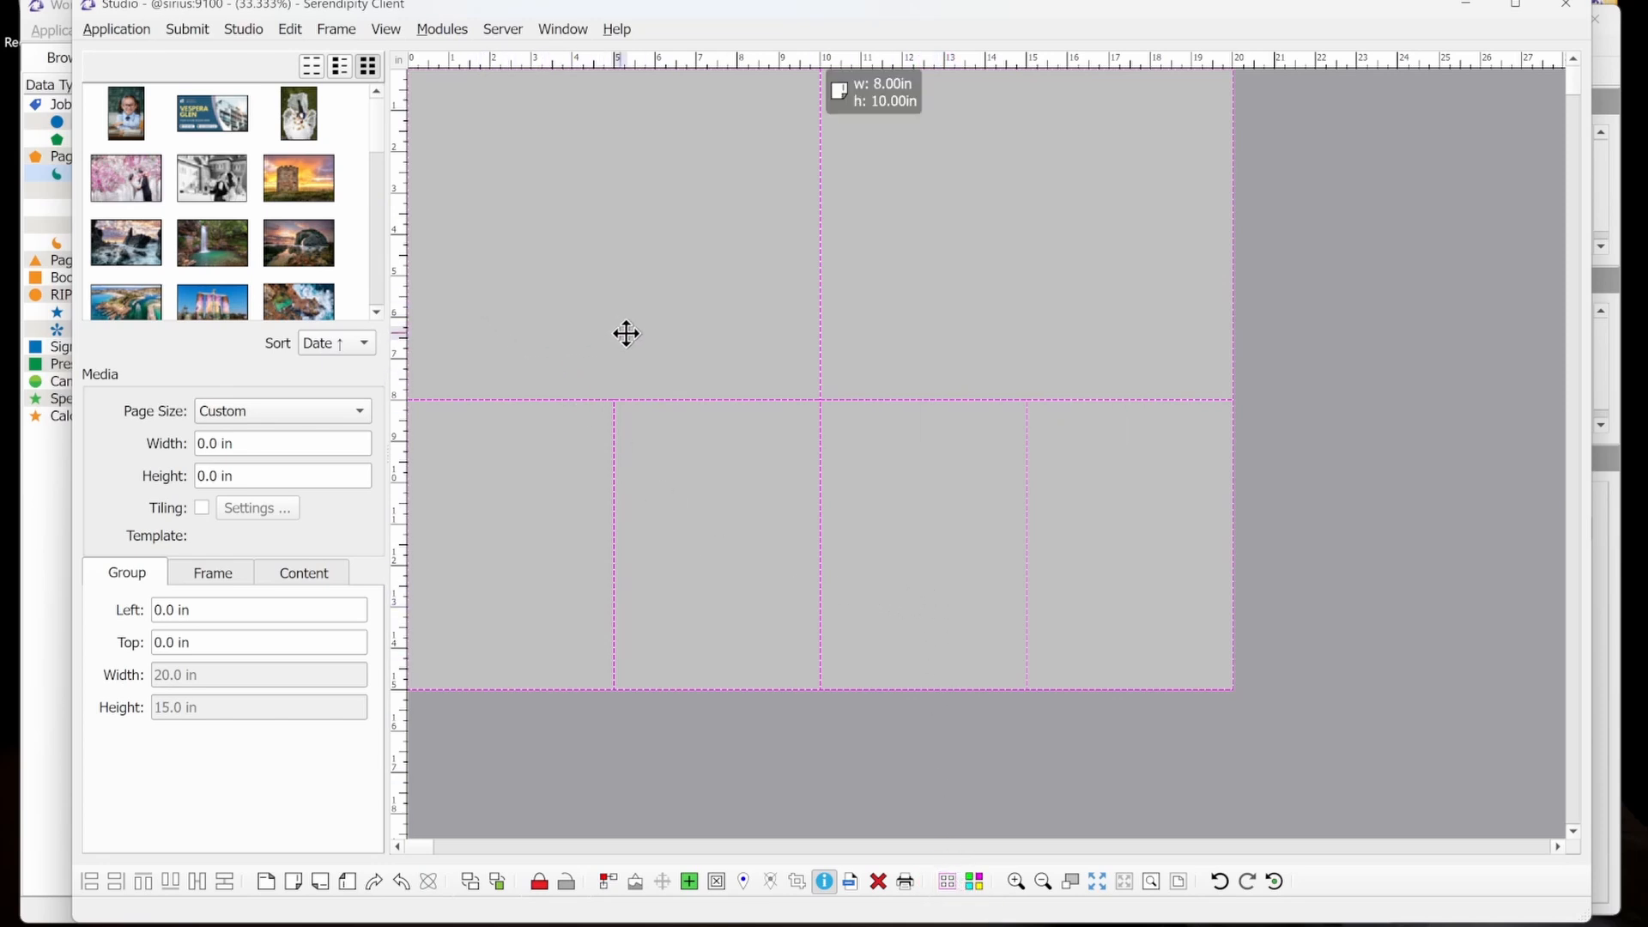
{"action": "left_click", "coordinate": [1331, 423]}
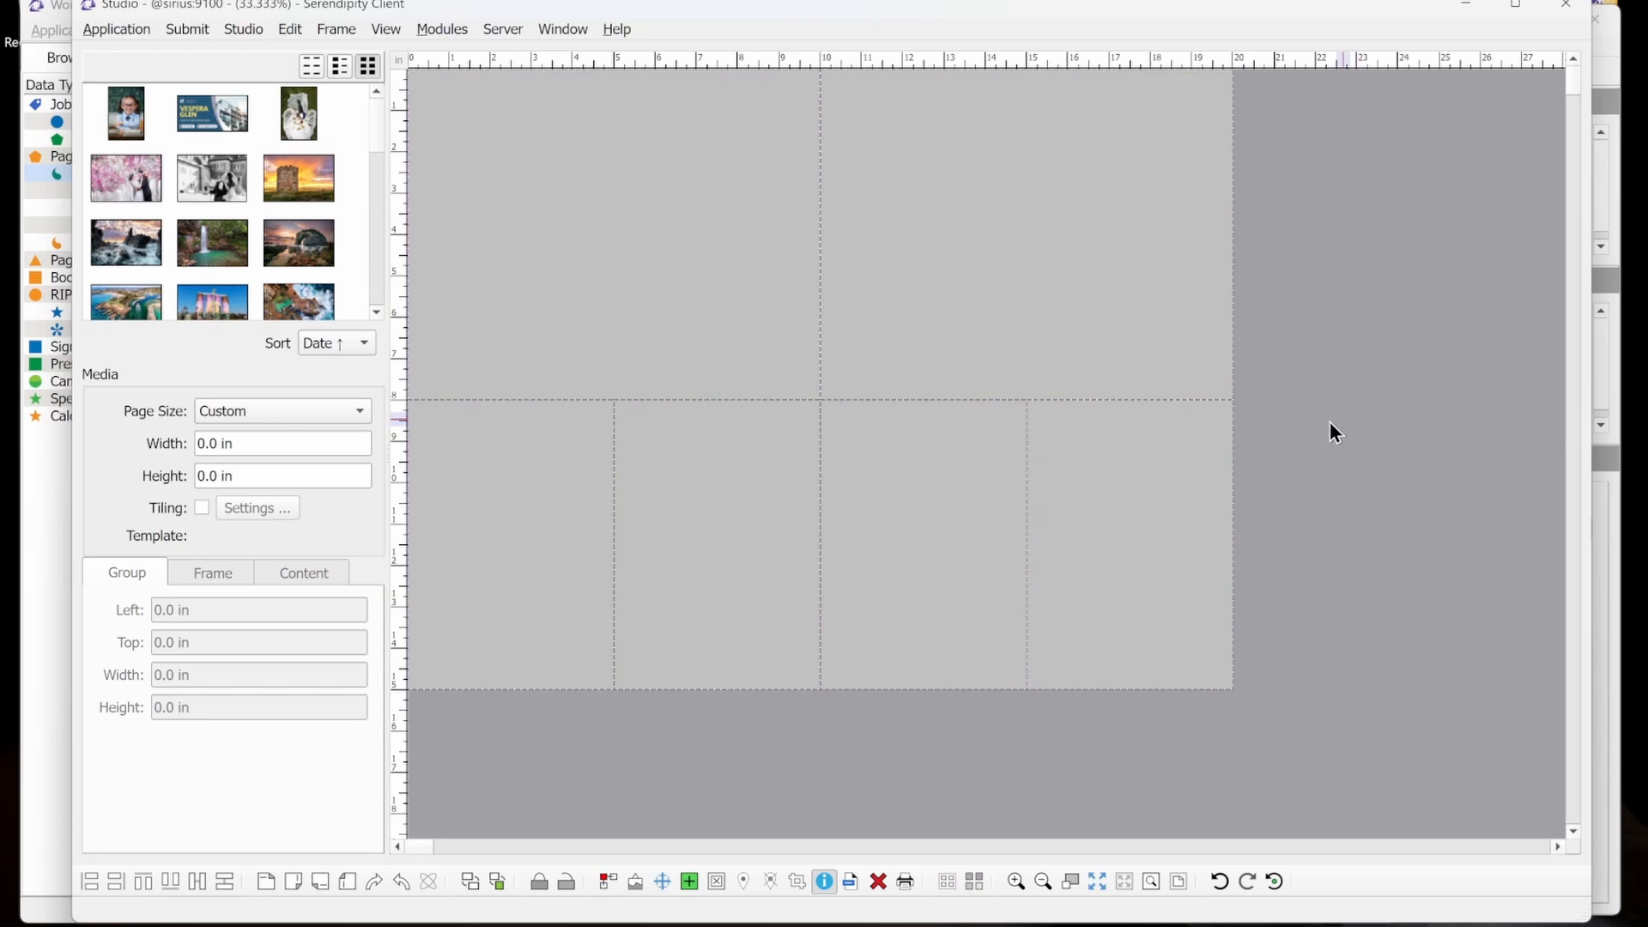
{"action": "left_click", "coordinate": [1016, 299]}
{"action": "left_click", "coordinate": [1264, 462]}
{"action": "left_click", "coordinate": [1145, 476]}
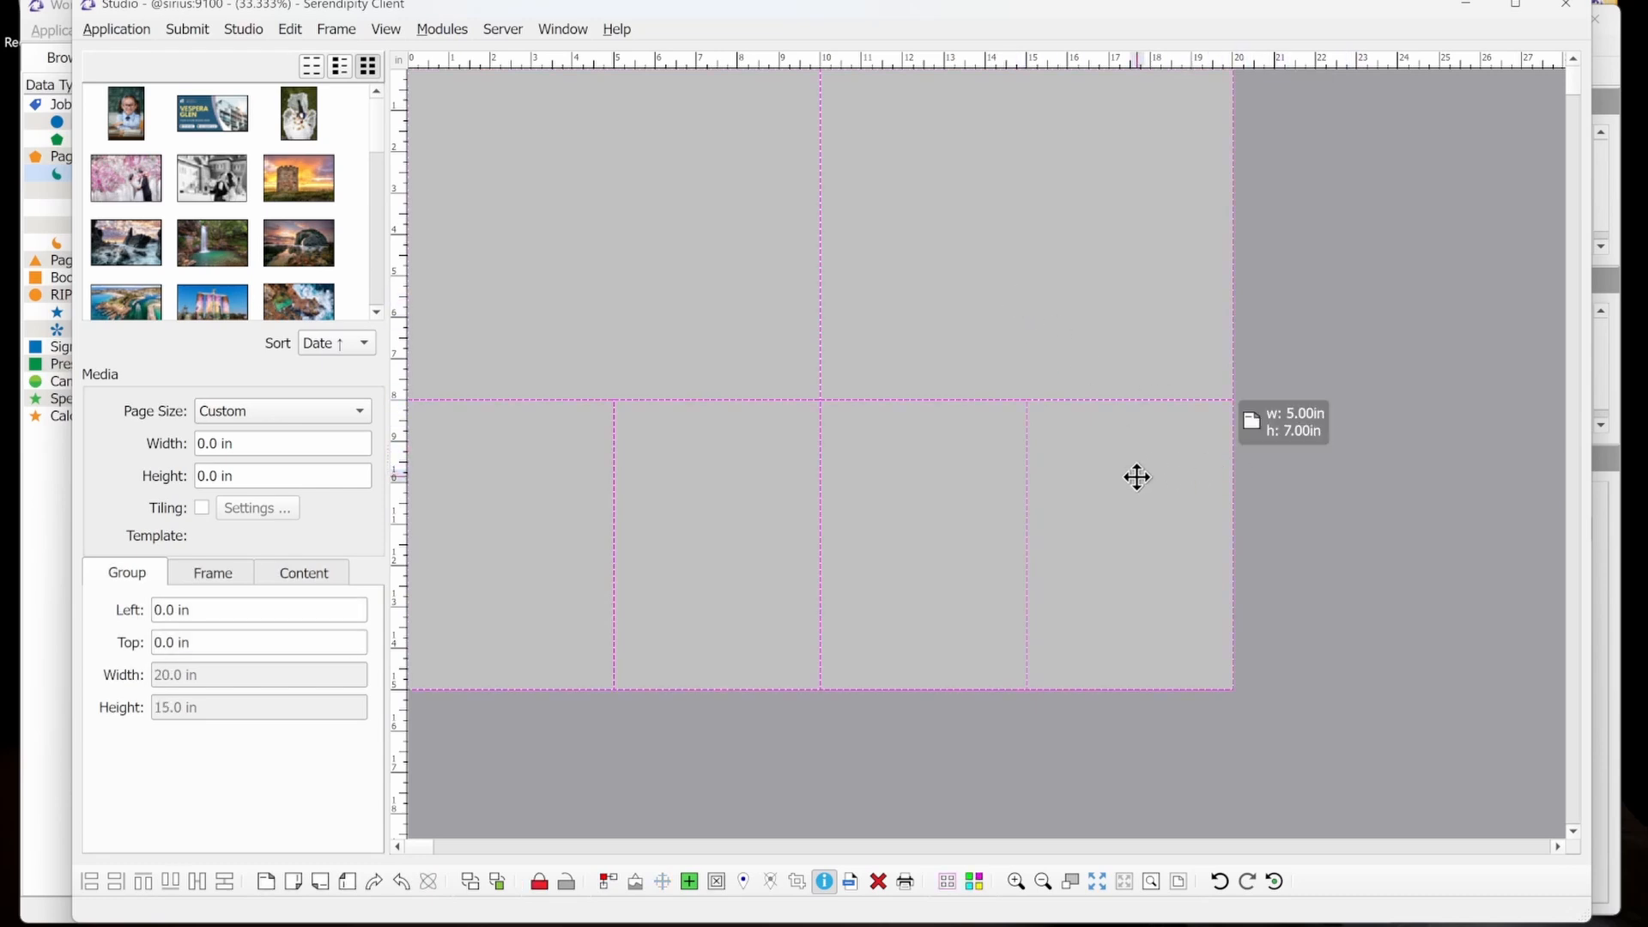
Fill the grouped frames with the school-portrait image and look up the Print command.
{"action": "left_click_drag", "start_coordinate": [765, 331], "coordinate": [493, 156]}
{"action": "left_click_drag", "start_coordinate": [132, 110], "coordinate": [610, 204]}
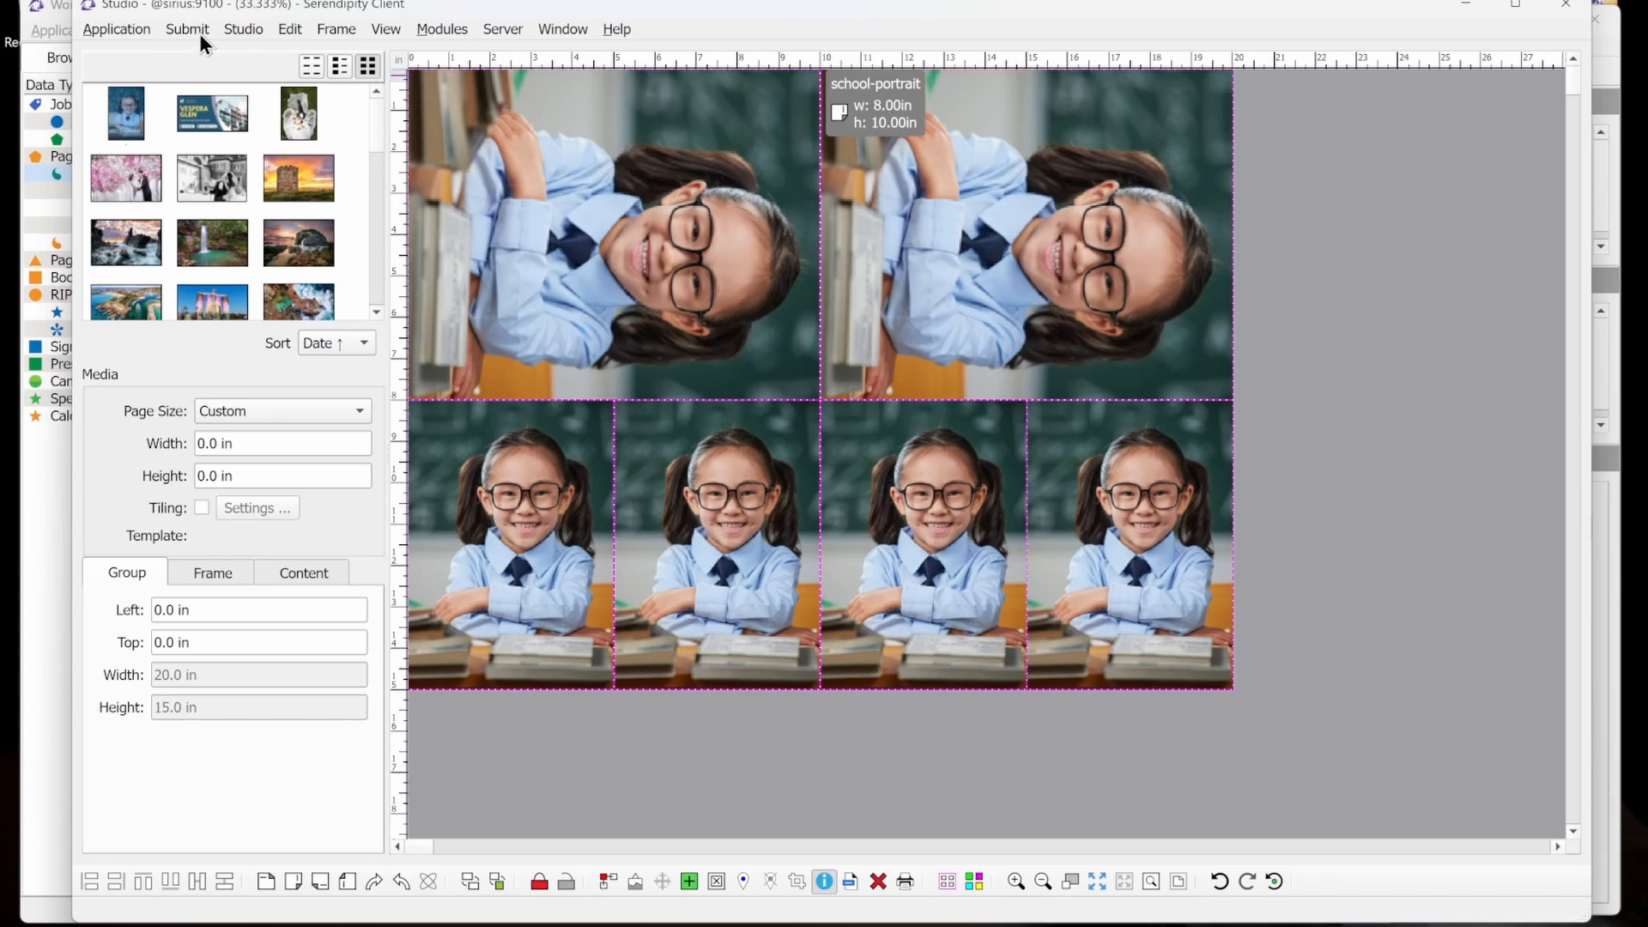
{"action": "left_click", "coordinate": [232, 29]}
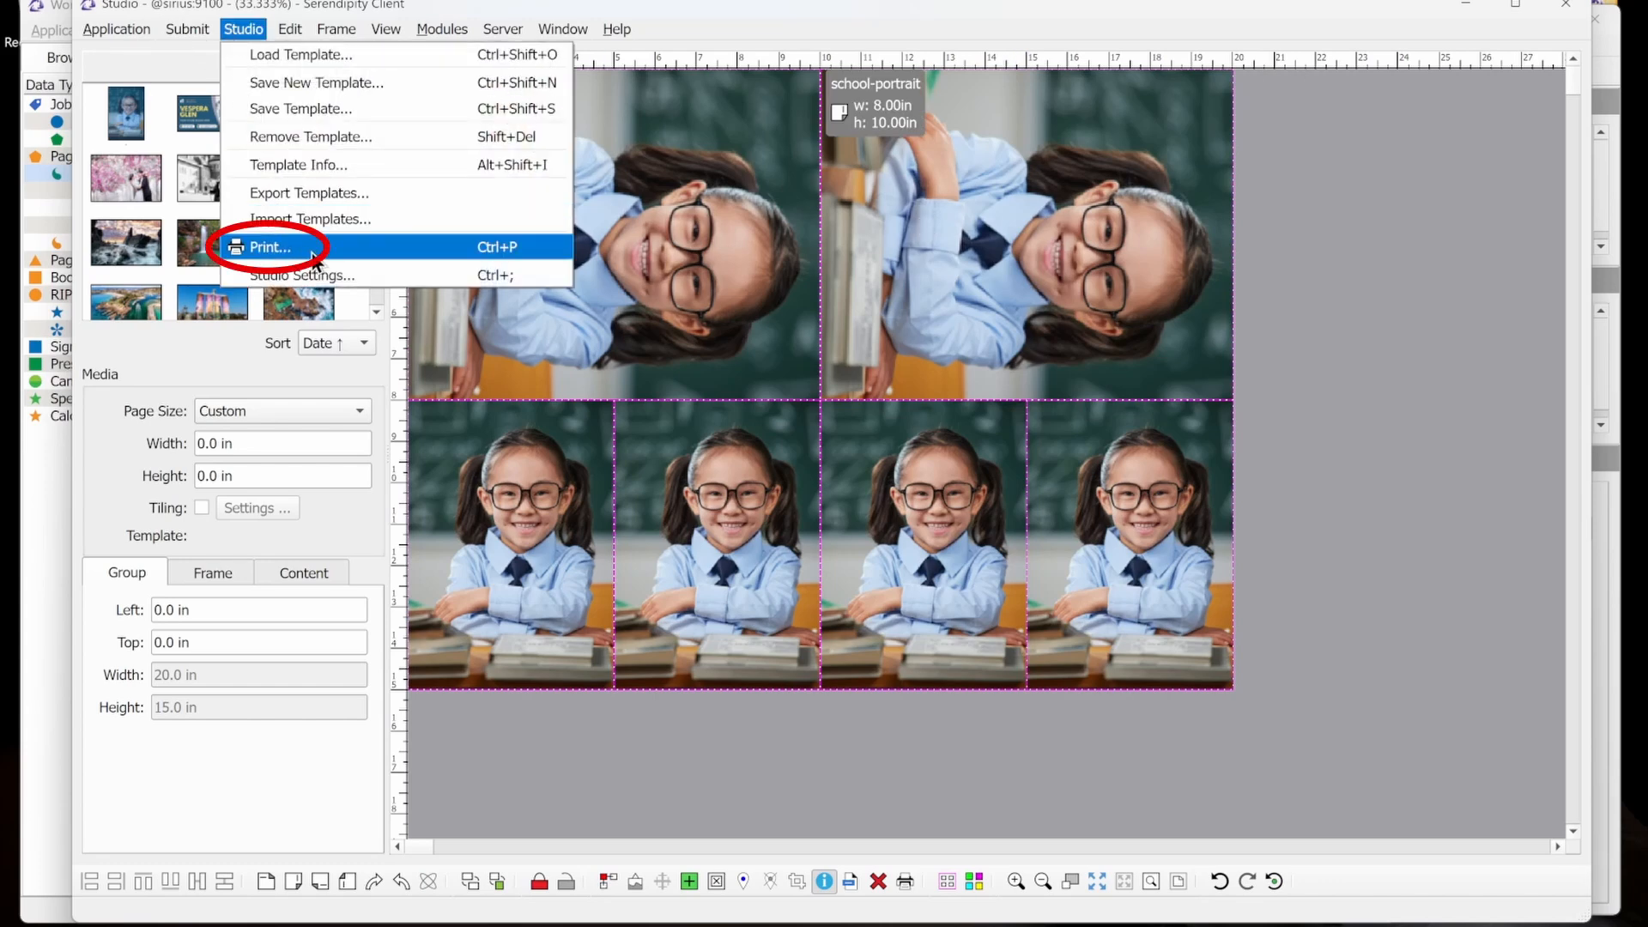
{"action": "left_click", "coordinate": [232, 31]}
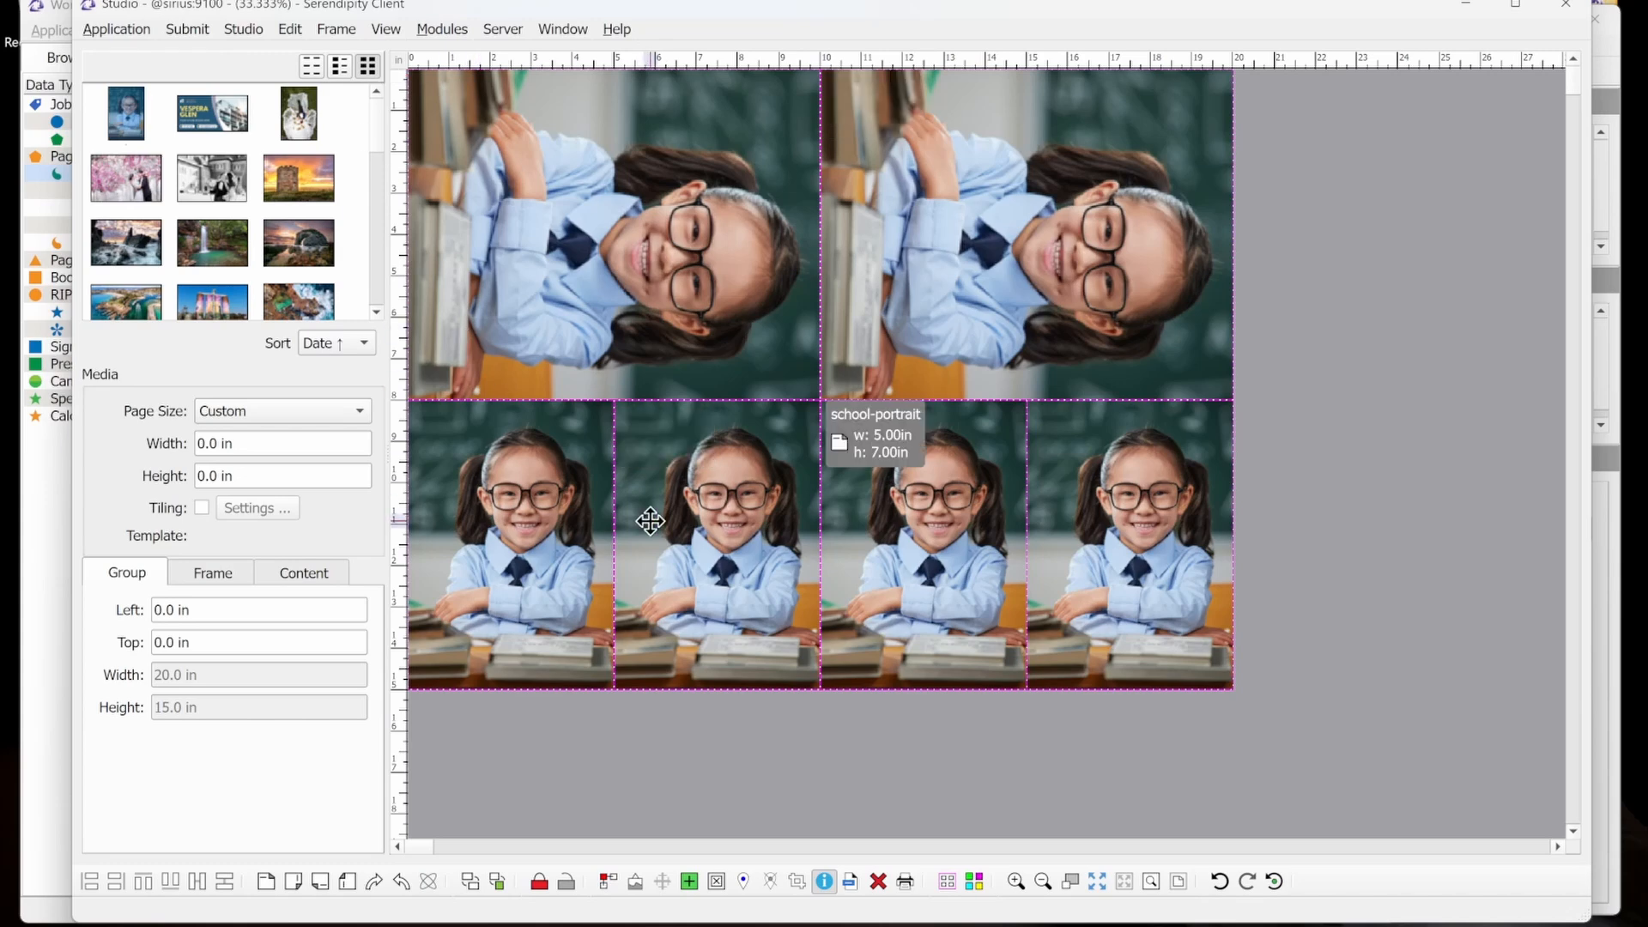
Clear the images from the grouped frames and fill them with the pexels-pixabay-265722 wedding photo.
{"action": "left_click", "coordinate": [717, 881]}
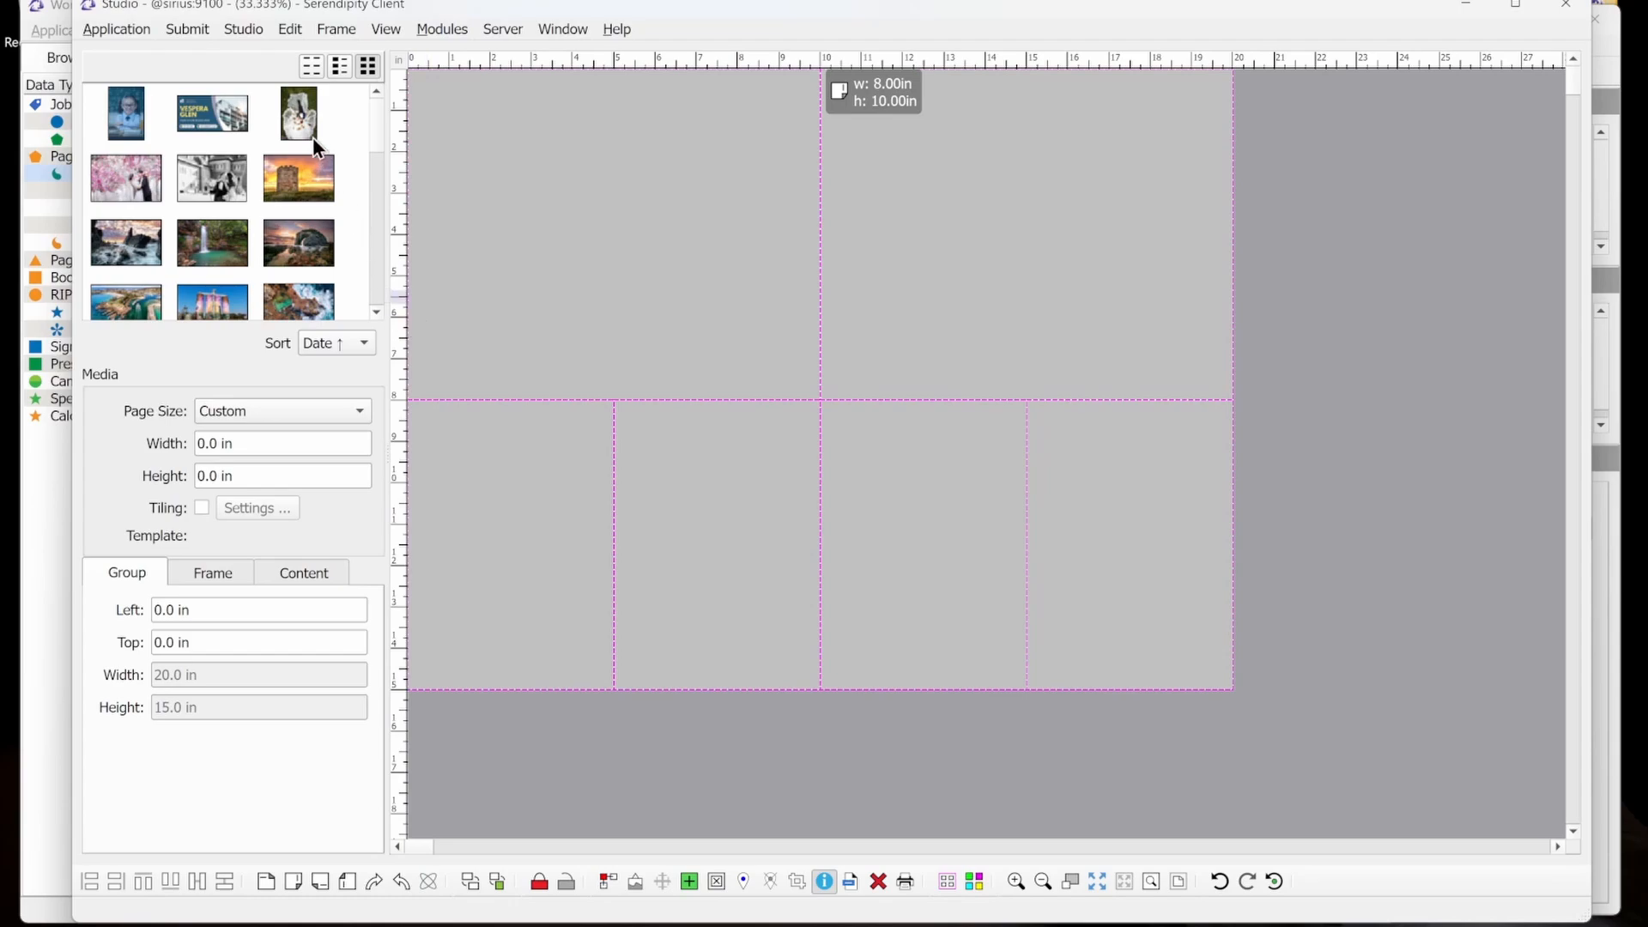
{"action": "left_click_drag", "start_coordinate": [306, 117], "coordinate": [642, 211]}
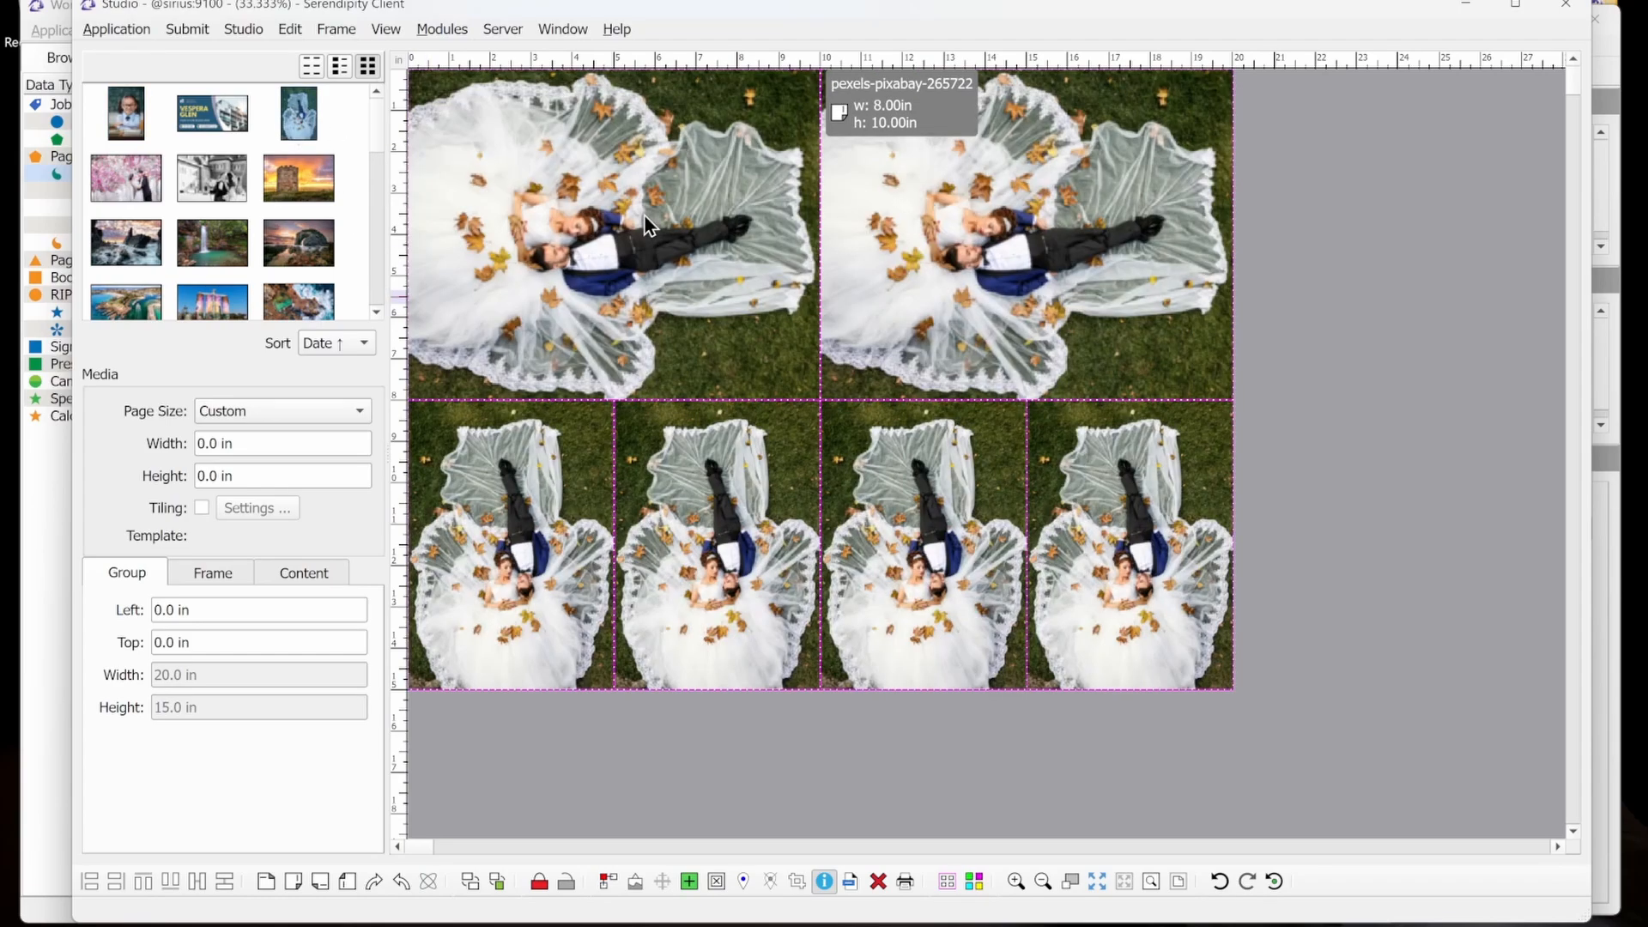